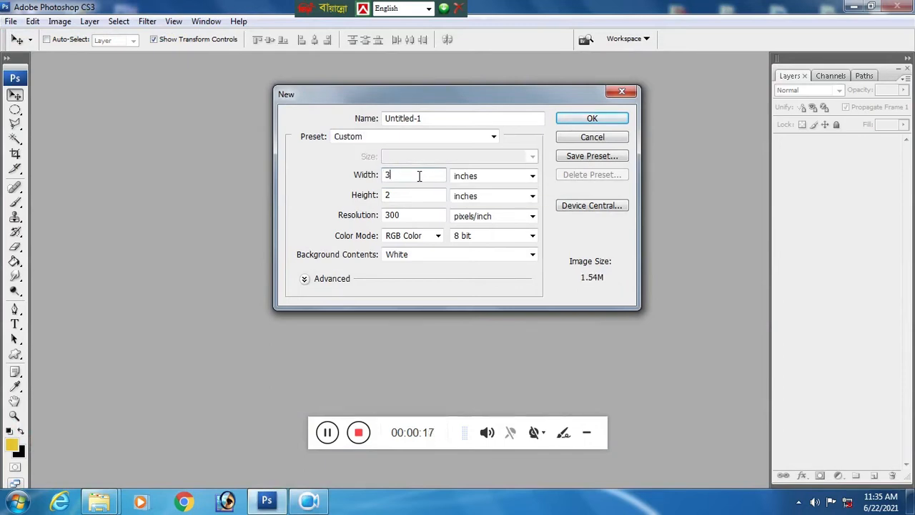
# Step: Create a new 36 × 12 inch document at 300 pixels/inch and maximize its window
pyautogui.press('Tab')
pyautogui.press('Tab')
pyautogui.write('12')
pyautogui.press('Tab')
pyautogui.press('Tab')
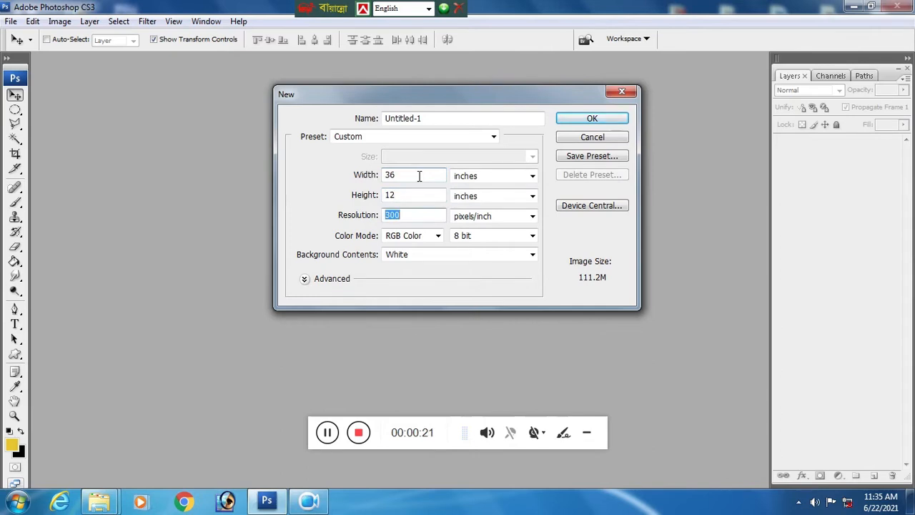
pyautogui.press('Return')
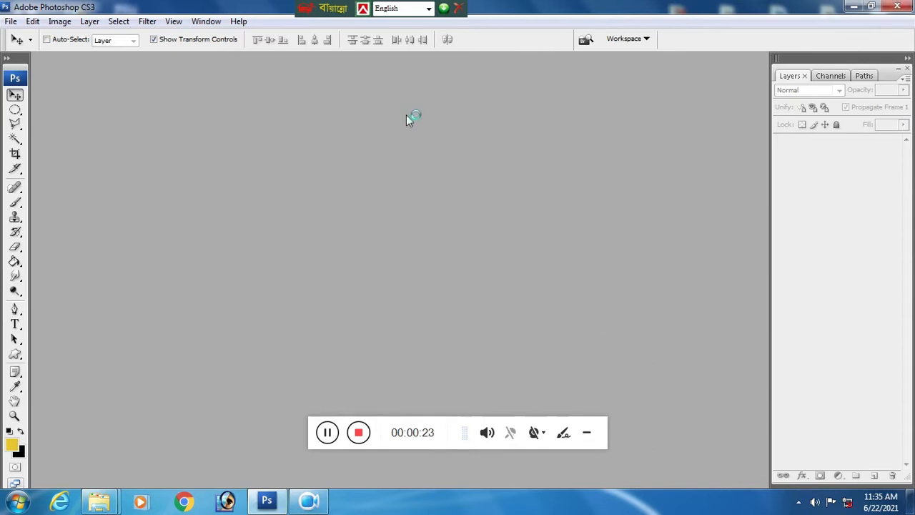
pyautogui.doubleClick(361, 63)
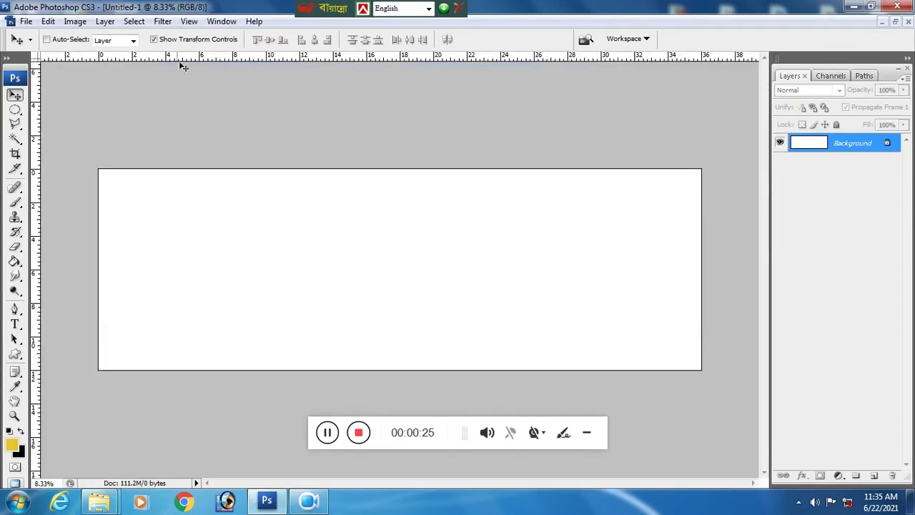
# Step: Add a vertical guide at 18 inches, through the middle of the canvas
pyautogui.click(188, 22)
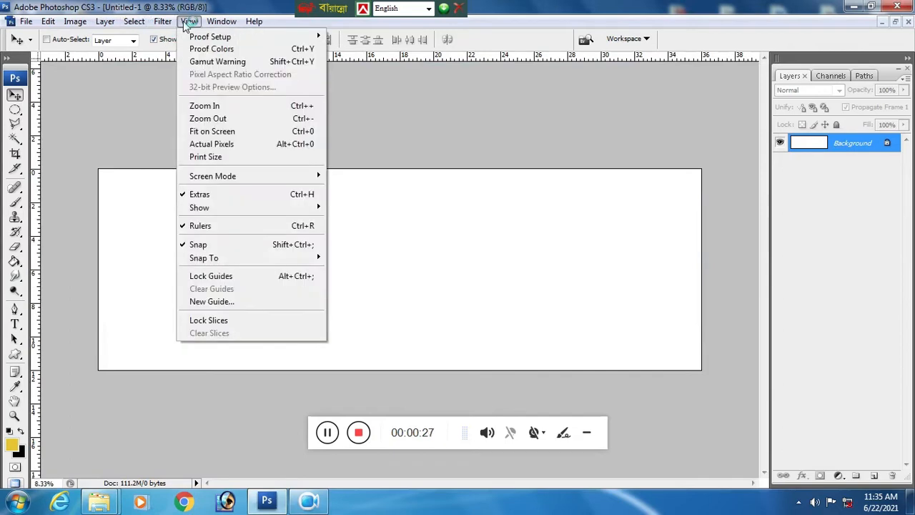
pyautogui.click(236, 277)
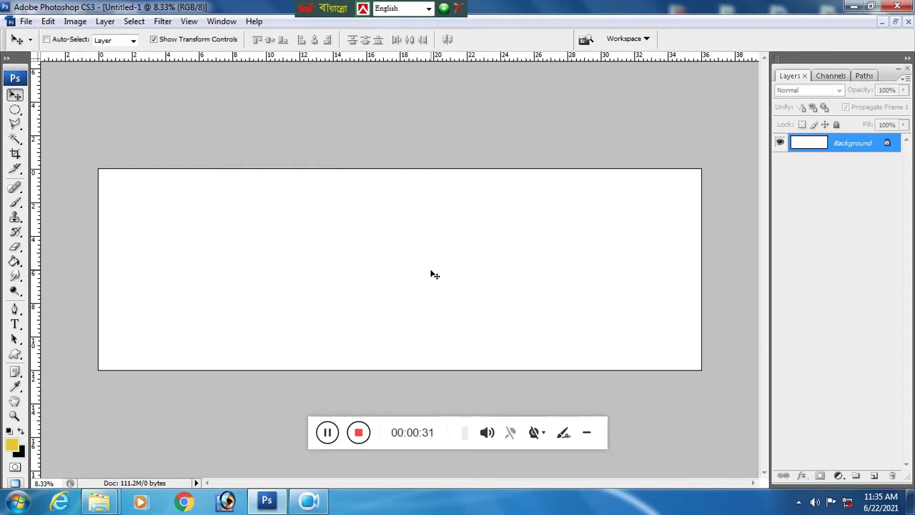
pyautogui.click(189, 21)
pyautogui.click(227, 301)
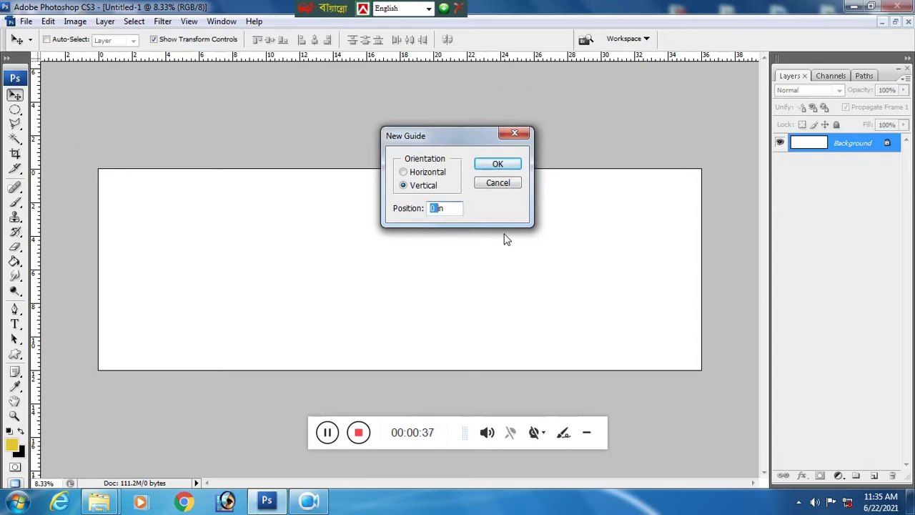
pyautogui.press('Return')
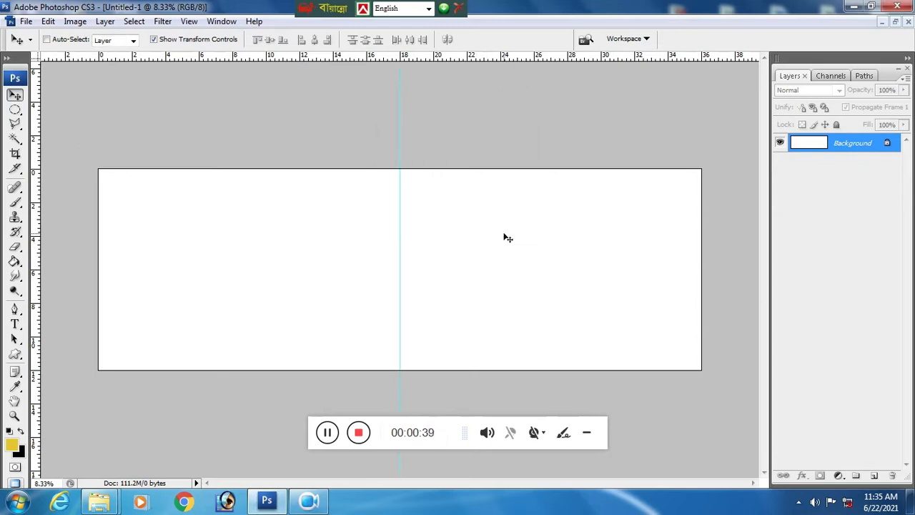
# Step: On a new layer, make a full-height rectangular selection about 8.6 inches wide across the vertical guide
pyautogui.click(874, 476)
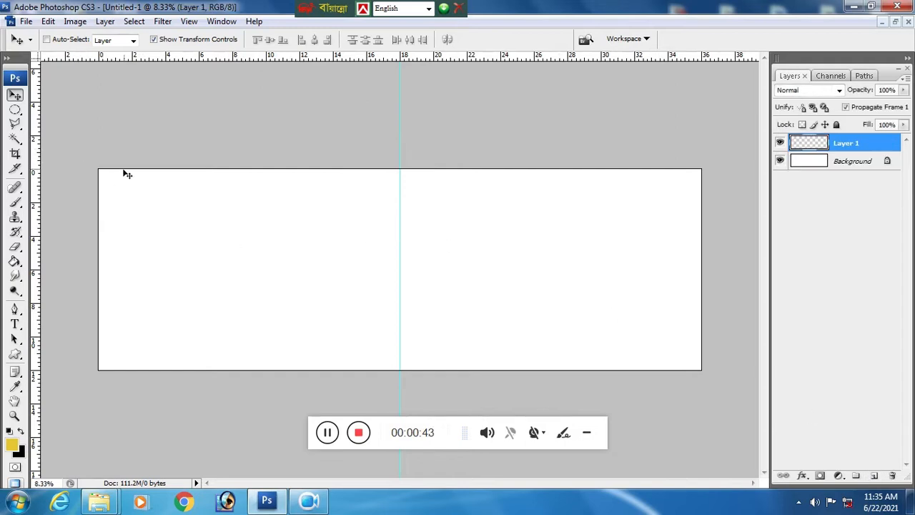
pyautogui.moveTo(15, 109); pyautogui.dragTo(100, 109)
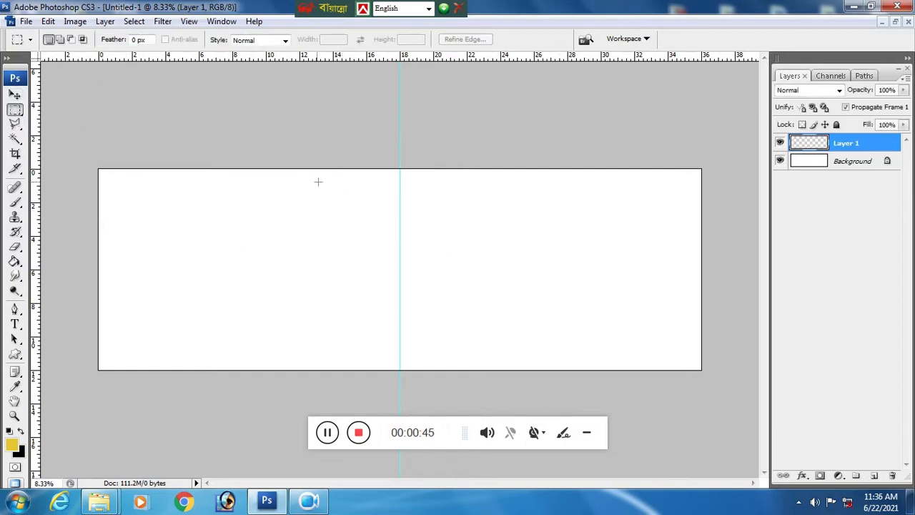
pyautogui.moveTo(441, 306); pyautogui.dragTo(433, 372)
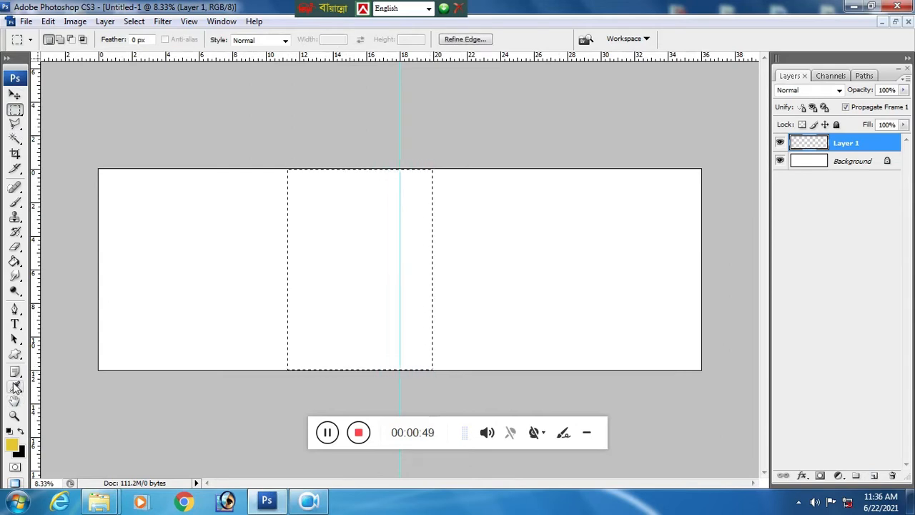
# Step: Set the foreground colour to near-black and fill the rectangular selection with it using the Paint Bucket
pyautogui.click(15, 261)
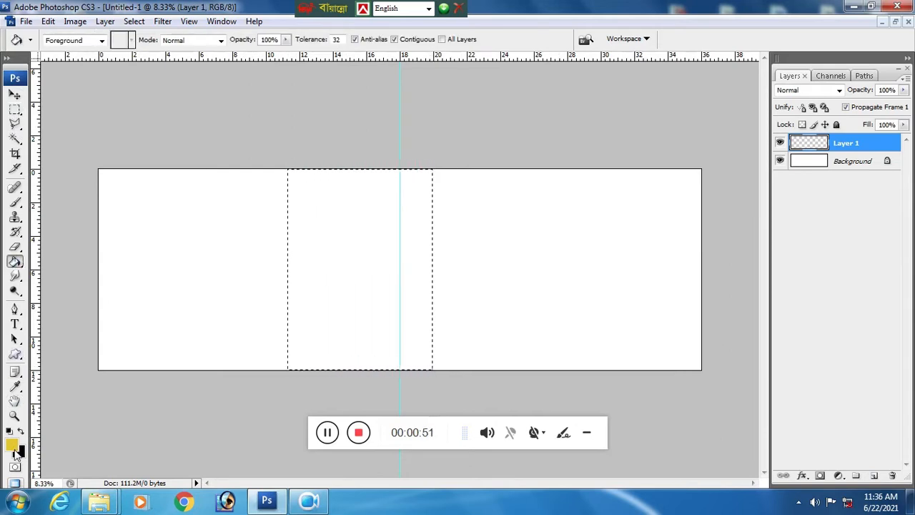
pyautogui.click(11, 445)
pyautogui.click(407, 472)
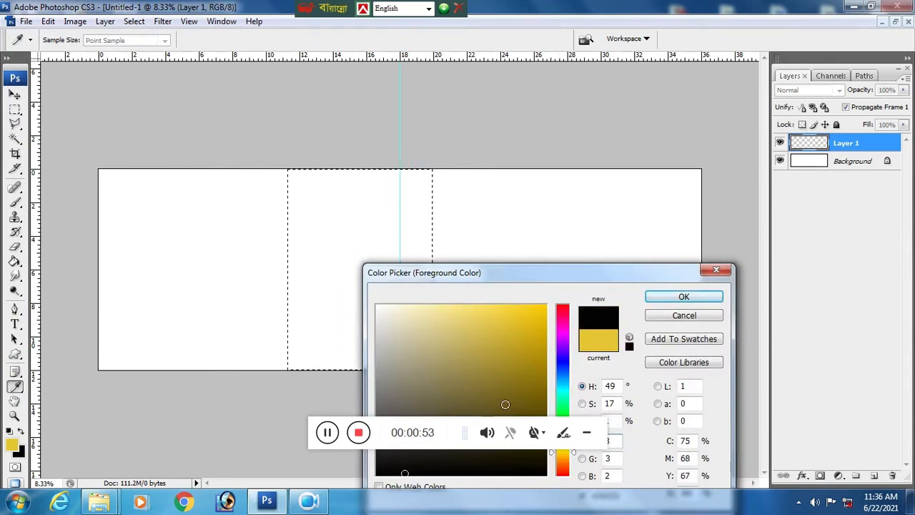
pyautogui.click(684, 296)
pyautogui.click(334, 222)
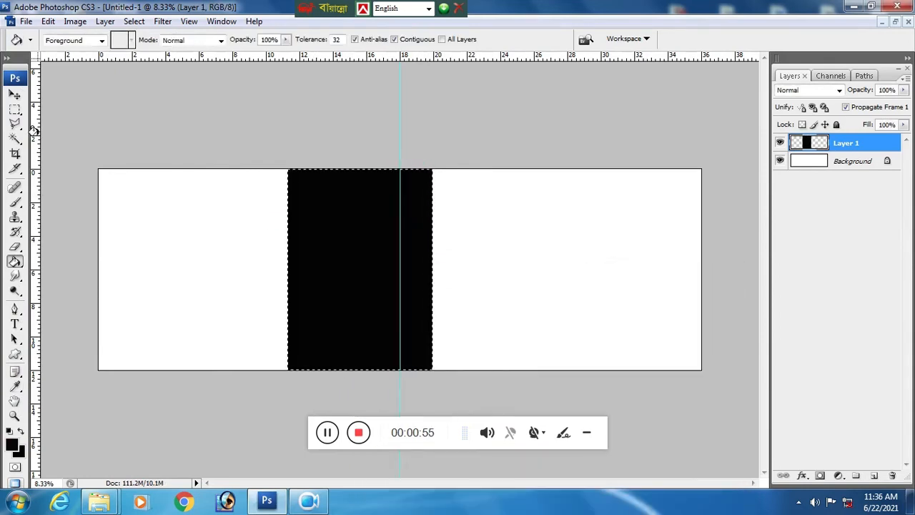
# Step: Deselect and move the black rectangle to the right end of the canvas
pyautogui.click(14, 95)
pyautogui.click(15, 111)
pyautogui.rightClick(351, 205)
pyautogui.click(368, 213)
pyautogui.press('v')
pyautogui.moveTo(368, 229); pyautogui.dragTo(631, 213)
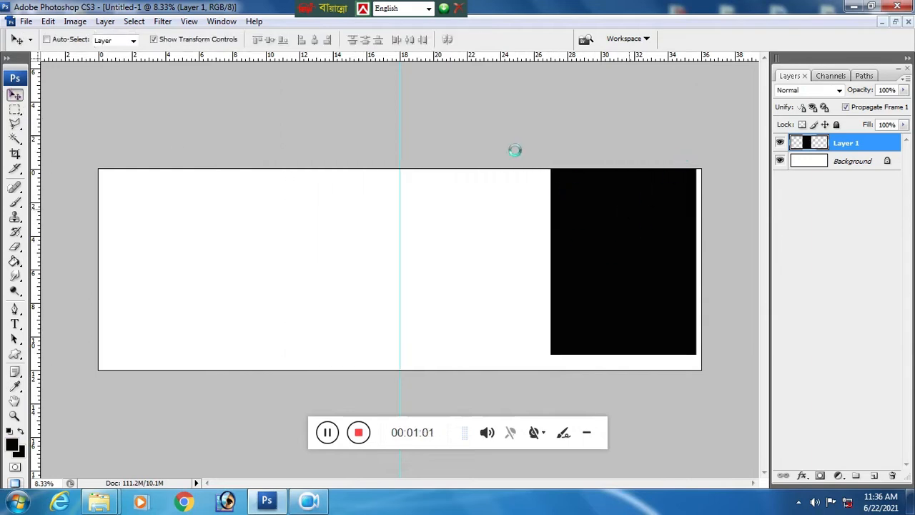
# Step: Rotate the black rectangle about 14.4° clockwise and scale it to about 93.8% width and 95.6% height
pyautogui.moveTo(691, 143); pyautogui.dragTo(732, 174)
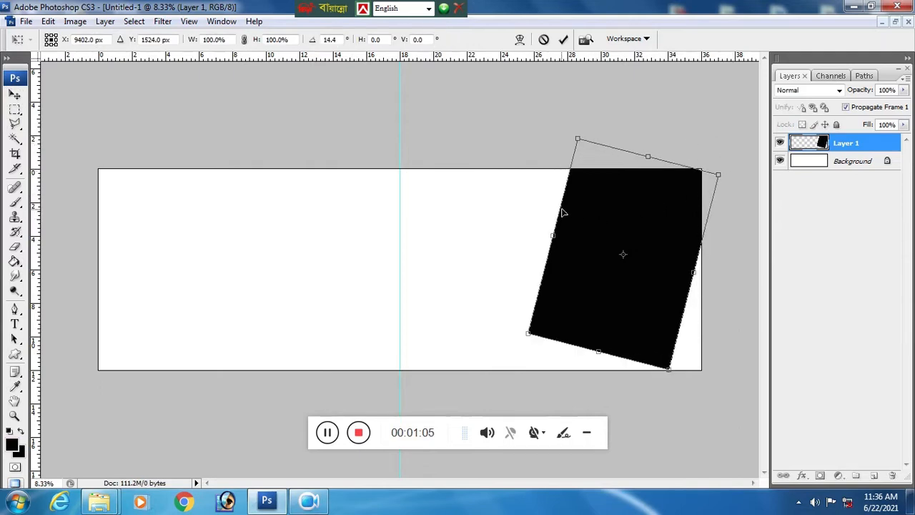
pyautogui.moveTo(555, 235); pyautogui.dragTo(567, 236)
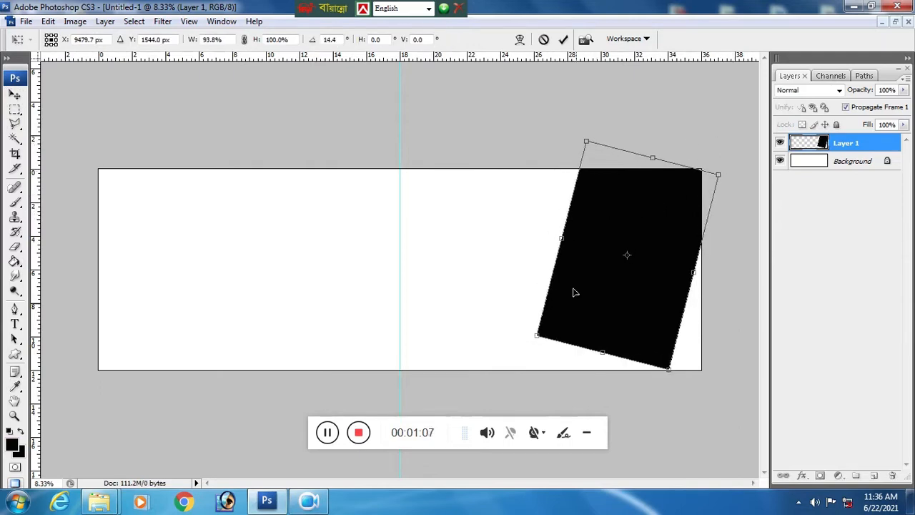
pyautogui.moveTo(594, 349); pyautogui.dragTo(608, 339)
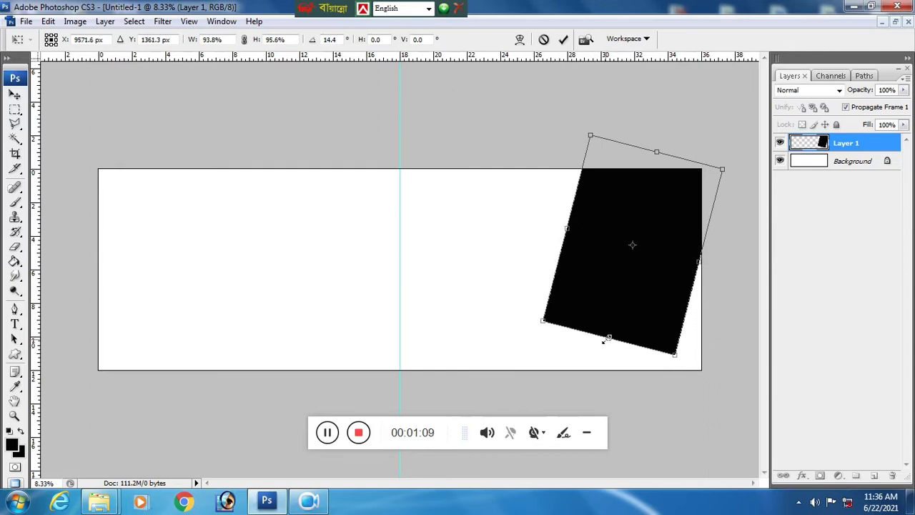
pyautogui.moveTo(649, 251); pyautogui.dragTo(644, 258)
pyautogui.press('Return')
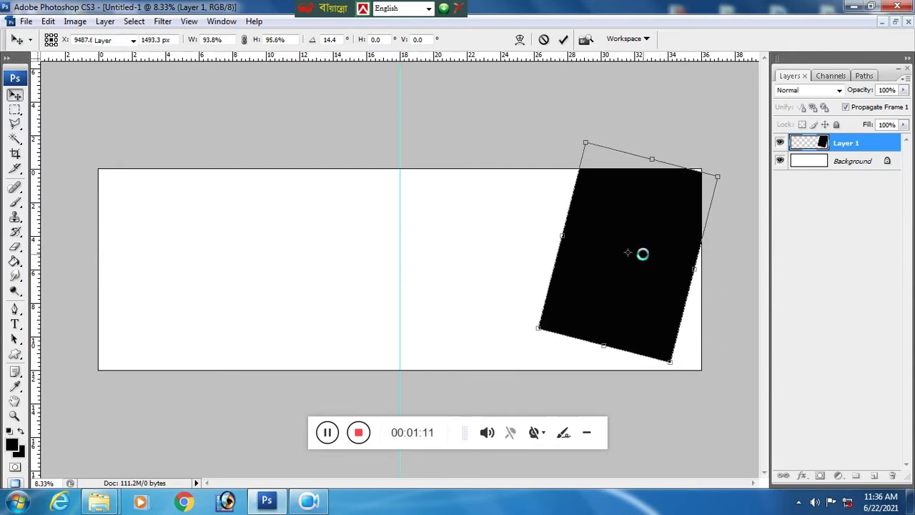
pyautogui.click(651, 264)
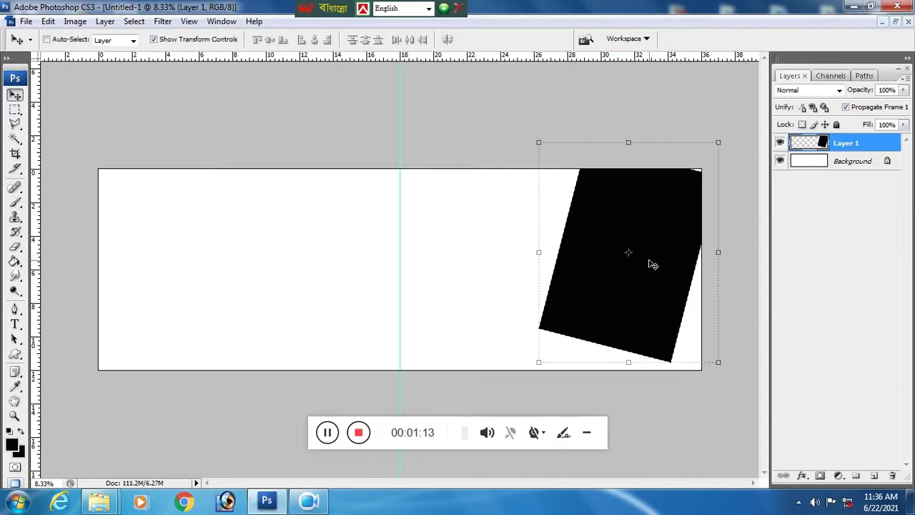
# Step: On a new layer, make a large circular selection overlapping the canvas's left edge and nudge it up and left
pyautogui.click(874, 476)
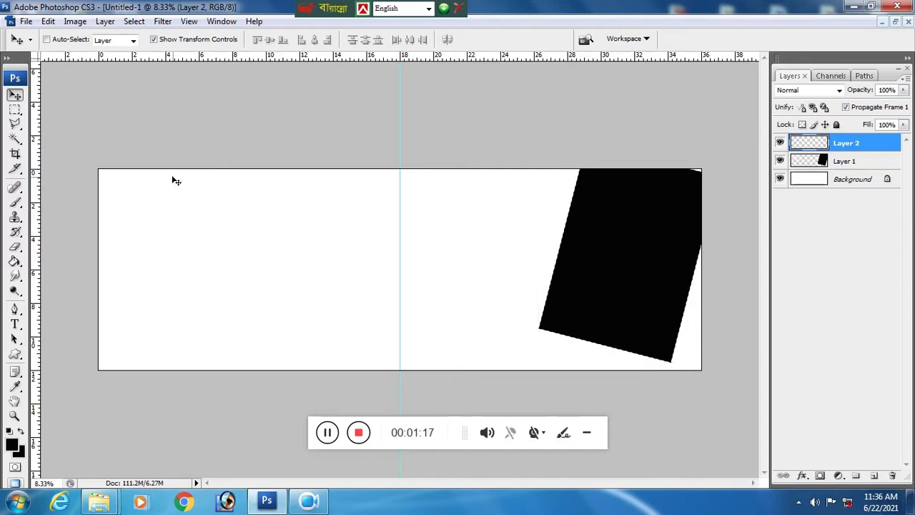
pyautogui.rightClick(14, 110)
pyautogui.click(68, 121)
pyautogui.moveTo(242, 319); pyautogui.dragTo(315, 341)
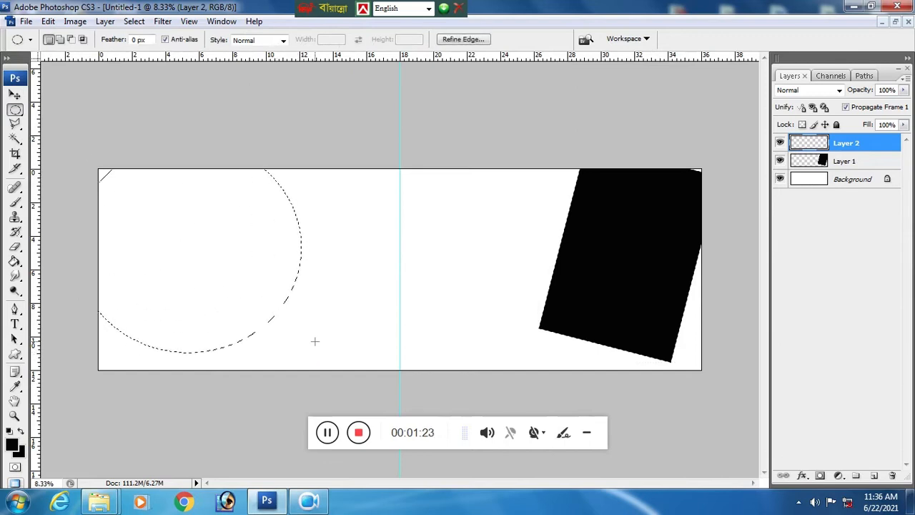
pyautogui.press('Up')
pyautogui.press('Up')
pyautogui.press('Up')
pyautogui.press('Up')
pyautogui.press('Up')
pyautogui.press('Up')
pyautogui.press('Left')
pyautogui.press('Left')
pyautogui.press('Left')
pyautogui.press('Left')
pyautogui.press('Left')
# Step: Fill the circular selection with the black foreground colour and deselect
pyautogui.hotkey('alt', 'BackSpace')
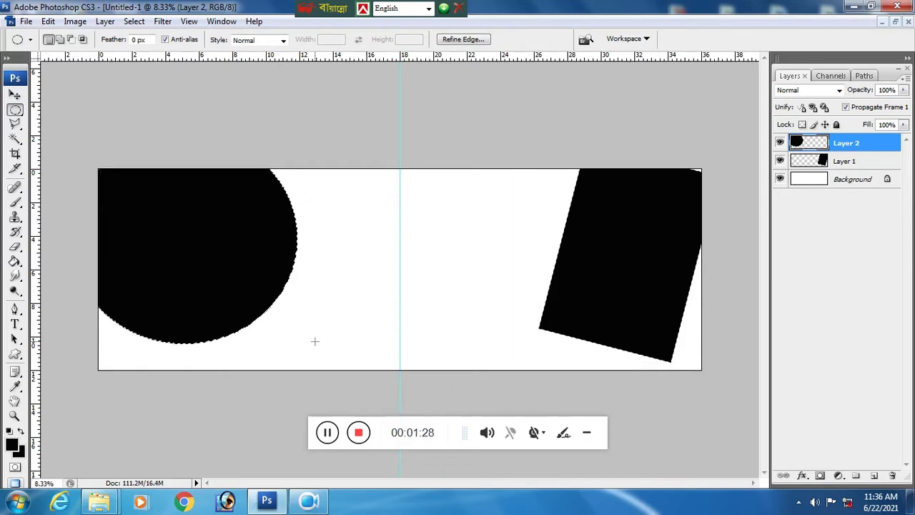
pyautogui.rightClick(215, 217)
pyautogui.click(232, 224)
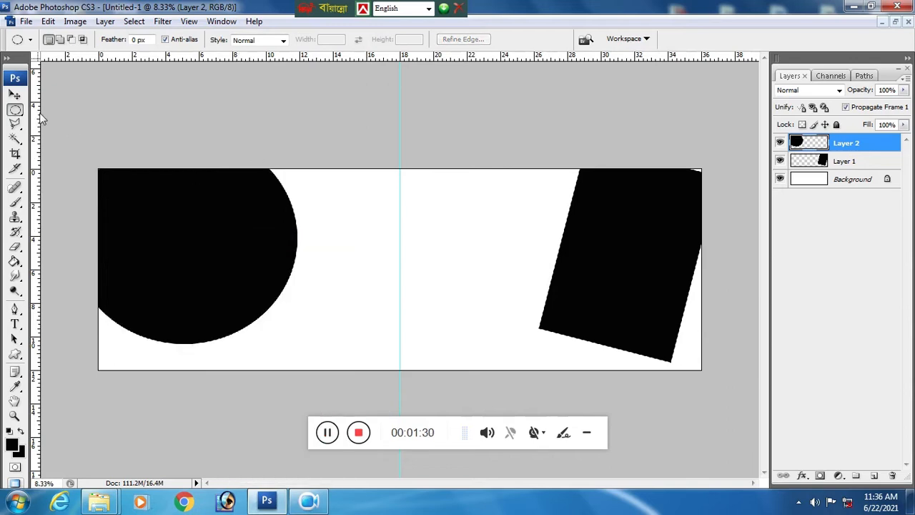
pyautogui.click(20, 94)
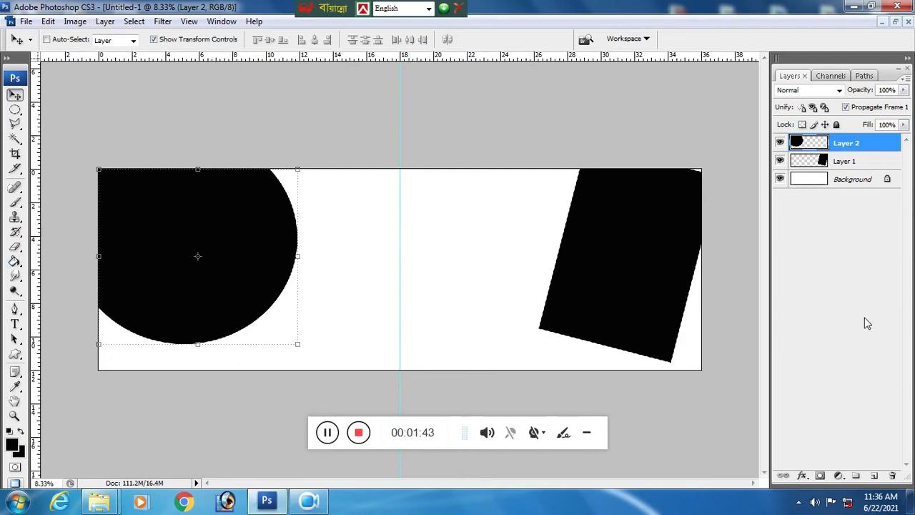
# Step: On a new layer, paint a rough-edged black patch with a textured brush between the circle and the tilted rectangle
pyautogui.click(875, 477)
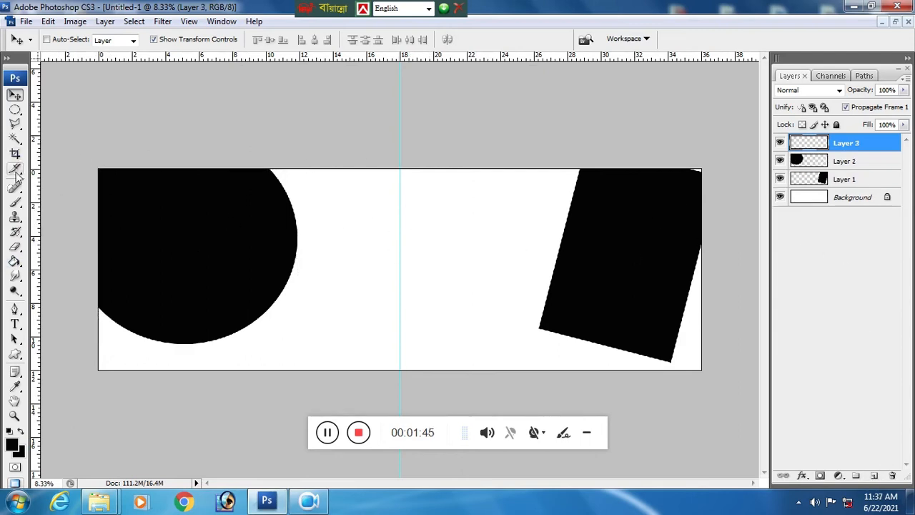
pyautogui.click(15, 201)
pyautogui.rightClick(366, 242)
pyautogui.scroll(-1, 469, 371)
pyautogui.click(429, 350)
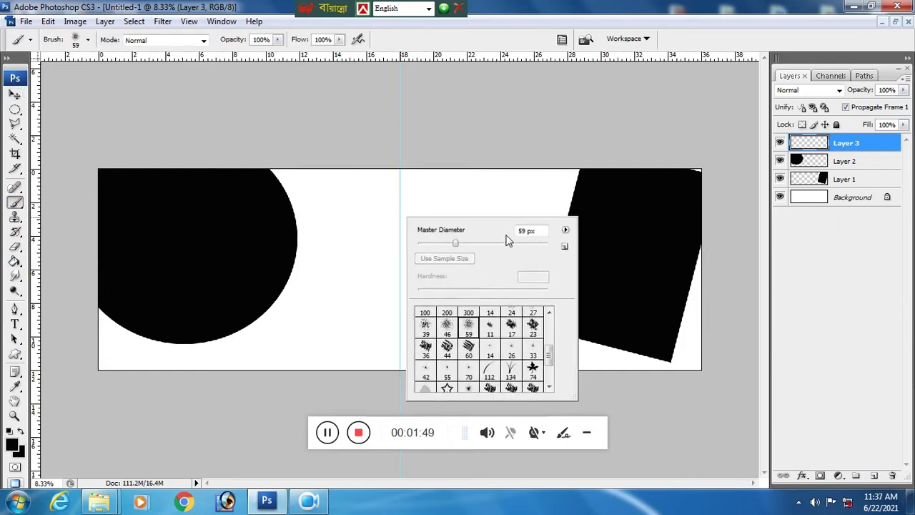
pyautogui.click(575, 3)
pyautogui.moveTo(388, 251)
pyautogui.mouseDown()
pyautogui.moveTo(521, 220)
pyautogui.moveTo(406, 269)
pyautogui.moveTo(518, 266)
pyautogui.moveTo(436, 312)
pyautogui.moveTo(406, 307)
pyautogui.moveTo(500, 285)
pyautogui.moveTo(517, 212)
pyautogui.moveTo(524, 240)
pyautogui.moveTo(513, 200)
pyautogui.moveTo(433, 223)
pyautogui.moveTo(512, 191)
pyautogui.moveTo(419, 215)
pyautogui.moveTo(472, 209)
pyautogui.moveTo(412, 240)
pyautogui.moveTo(377, 235)
pyautogui.moveTo(407, 236)
pyautogui.moveTo(422, 216)
pyautogui.moveTo(382, 215)
pyautogui.moveTo(386, 223)
pyautogui.moveTo(499, 208)
pyautogui.moveTo(533, 251)
pyautogui.moveTo(424, 248)
pyautogui.mouseUp()
pyautogui.click(15, 94)
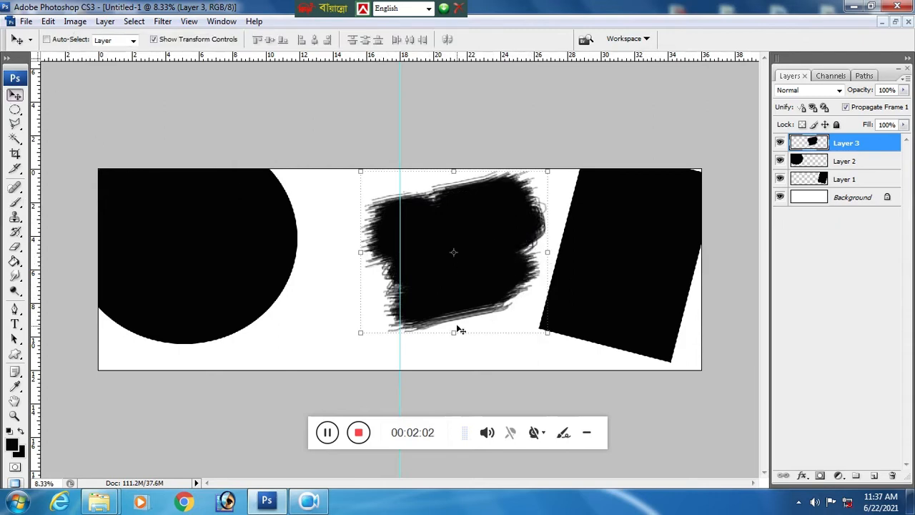
# Step: Reduce the height of the brushed patch and shift it slightly down and towards the tilted rectangle
pyautogui.moveTo(461, 333); pyautogui.dragTo(458, 303)
pyautogui.press('Return')
pyautogui.moveTo(492, 226)
pyautogui.mouseDown()
pyautogui.moveTo(500, 252)
pyautogui.moveTo(499, 236)
pyautogui.mouseUp()
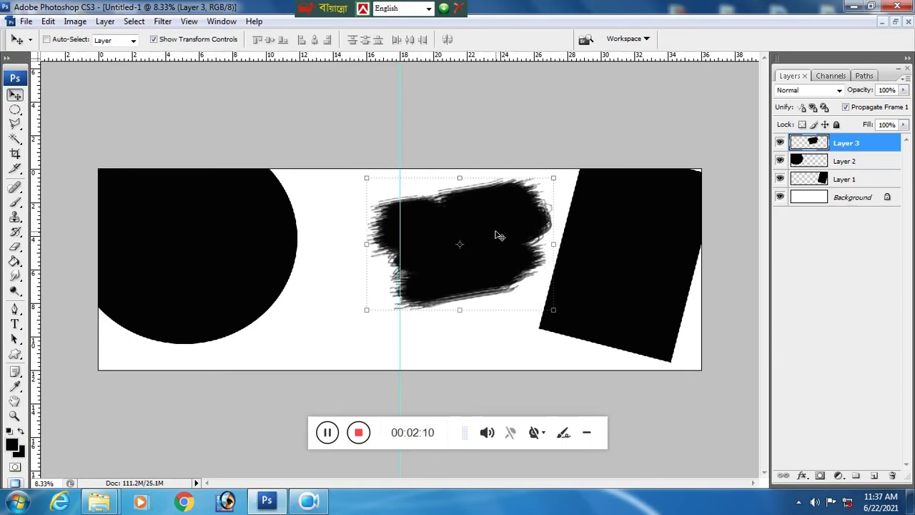
# Step: On a new layer, create a black-filled rectangle about 4 by 5 inches between the circle and the brushed patch, then deselect
pyautogui.click(874, 476)
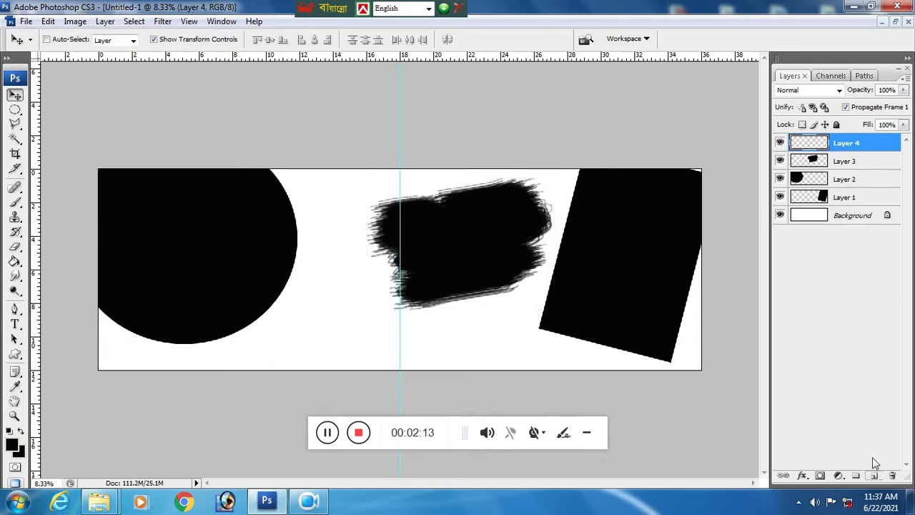
pyautogui.click(14, 109)
pyautogui.click(58, 110)
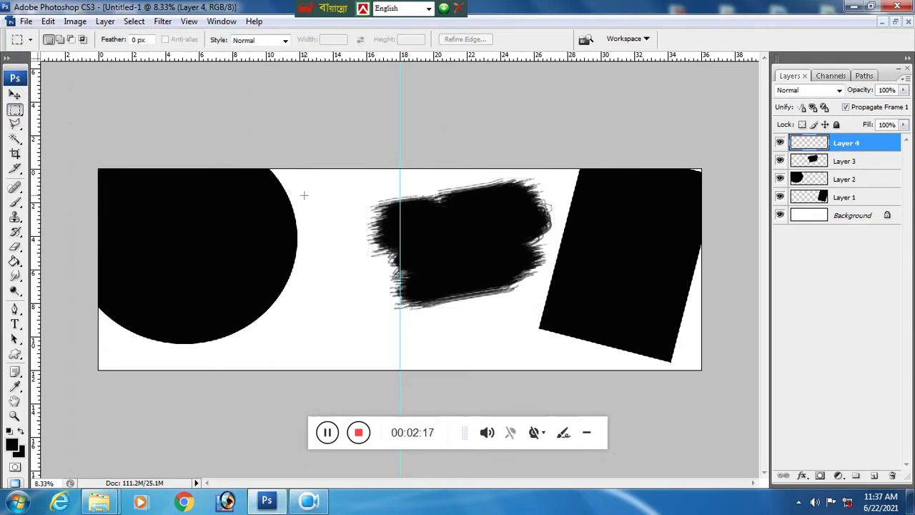
pyautogui.moveTo(349, 232); pyautogui.dragTo(368, 275)
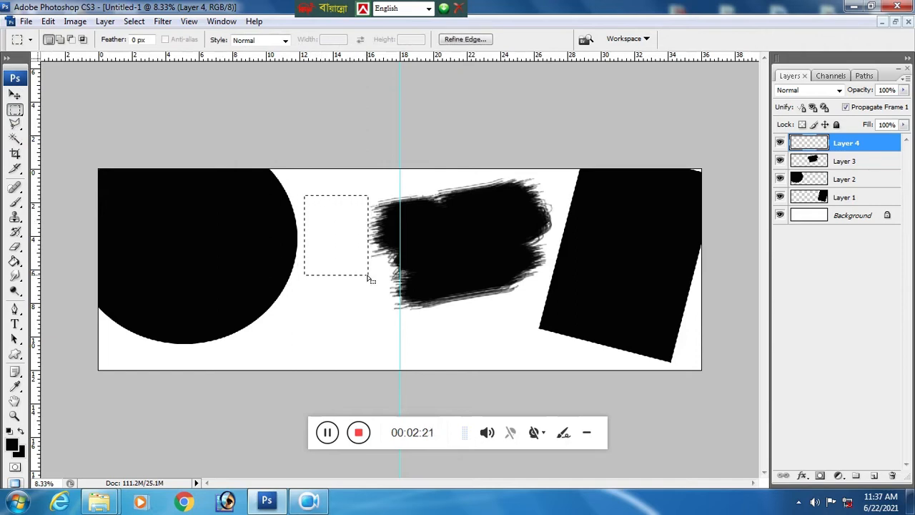
pyautogui.hotkey('alt', 'BackSpace')
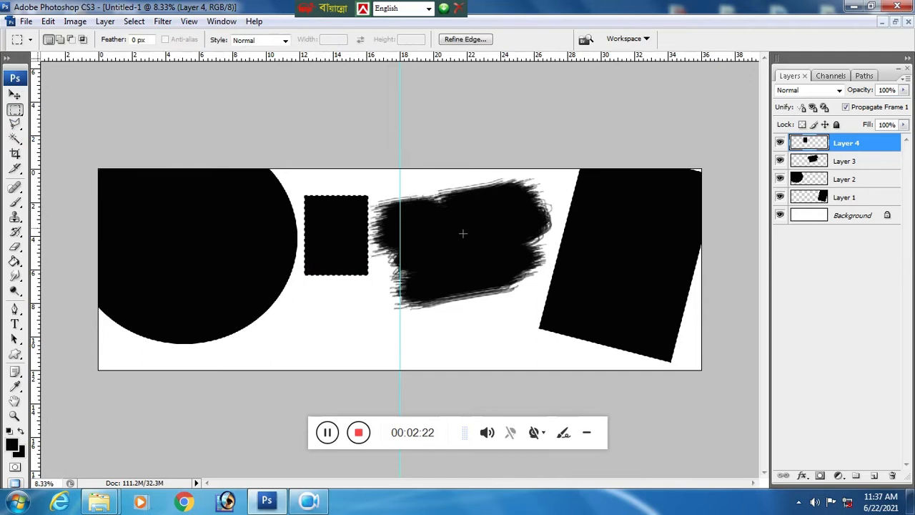
pyautogui.rightClick(460, 204)
pyautogui.click(501, 212)
# Step: Rotate the small black rectangle about 12.3° clockwise and place a duplicate of it directly below
pyautogui.click(18, 98)
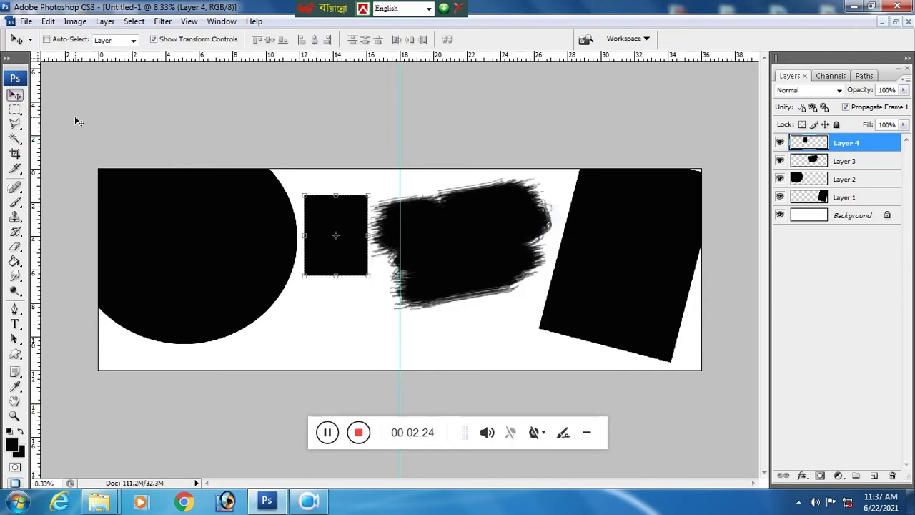
pyautogui.moveTo(358, 206); pyautogui.dragTo(361, 214)
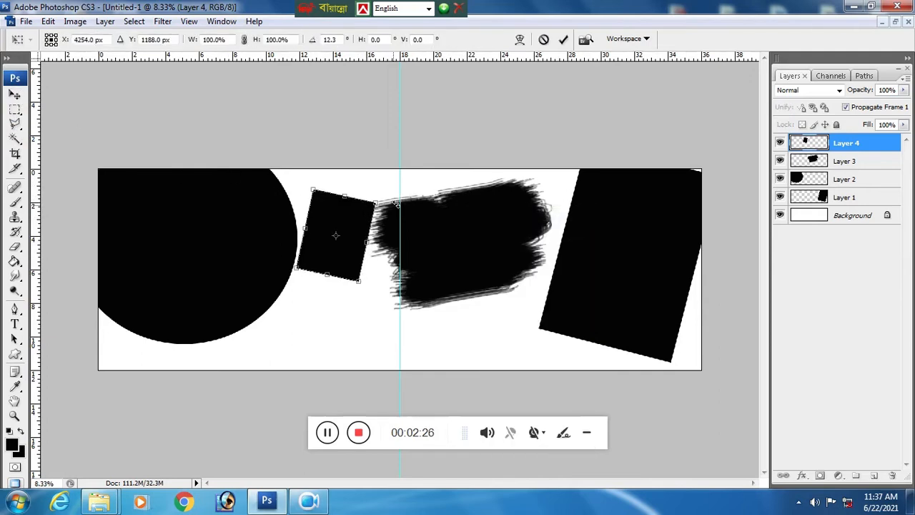
pyautogui.press('Return')
pyautogui.moveTo(360, 219); pyautogui.dragTo(344, 309)
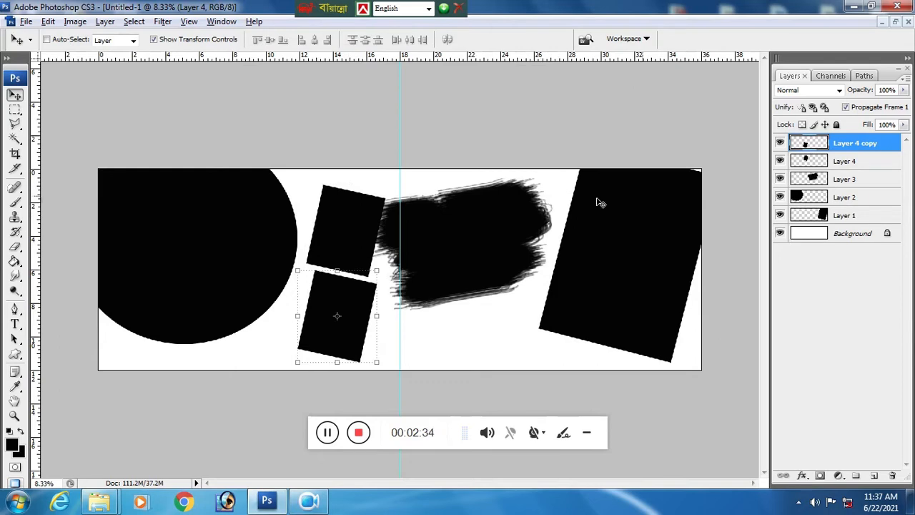
# Step: Enlarge the layout's floating document window and open the Test File folder from the desktop
pyautogui.click(896, 23)
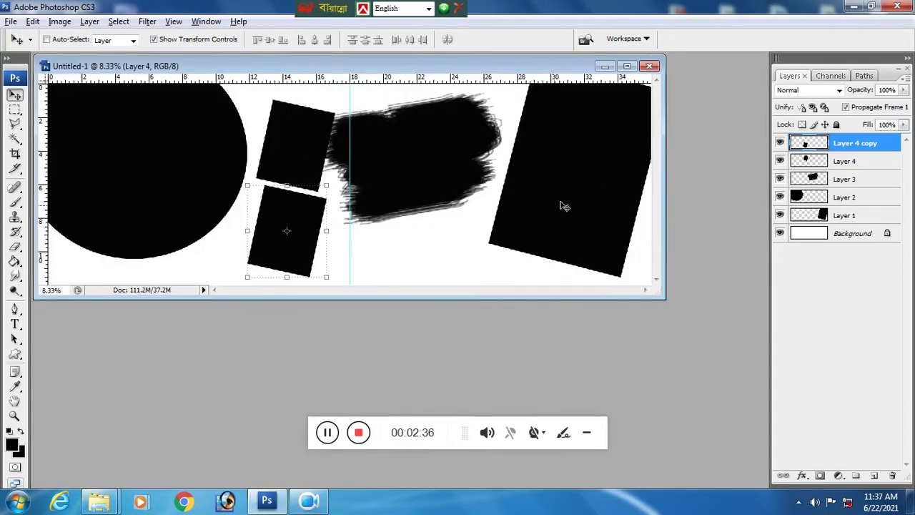
pyautogui.moveTo(662, 295); pyautogui.dragTo(693, 337)
pyautogui.click(586, 437)
pyautogui.click(855, 6)
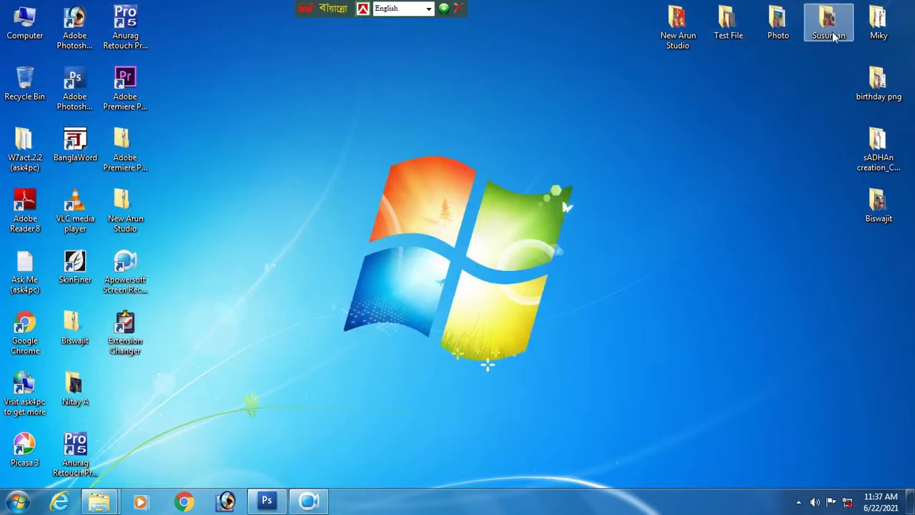
pyautogui.doubleClick(734, 25)
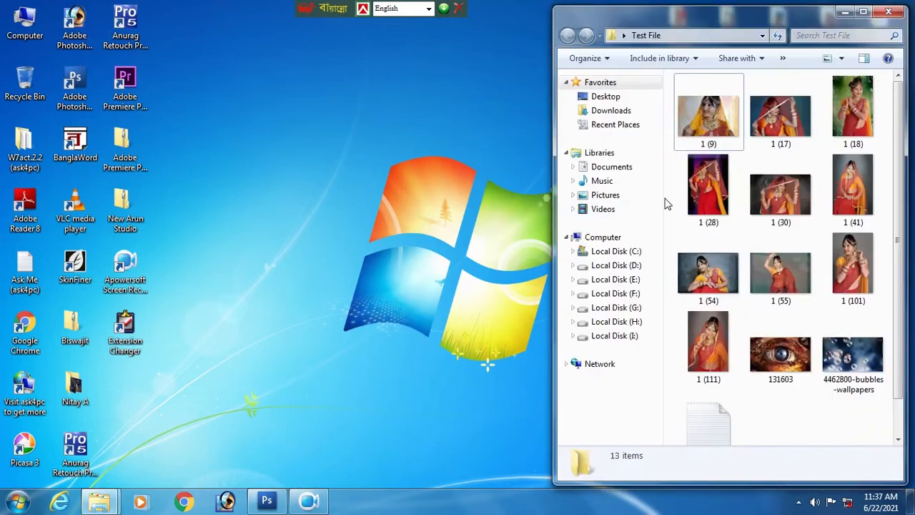
# Step: Select photos 1 (9), 1 (17), 1 (18), 1 (30), 1 (41), 1 (54) and 1 (101) and open them all in Photoshop
pyautogui.click(722, 122)
pyautogui.keyDown('shift'); pyautogui.click(842, 277); pyautogui.keyUp('shift')
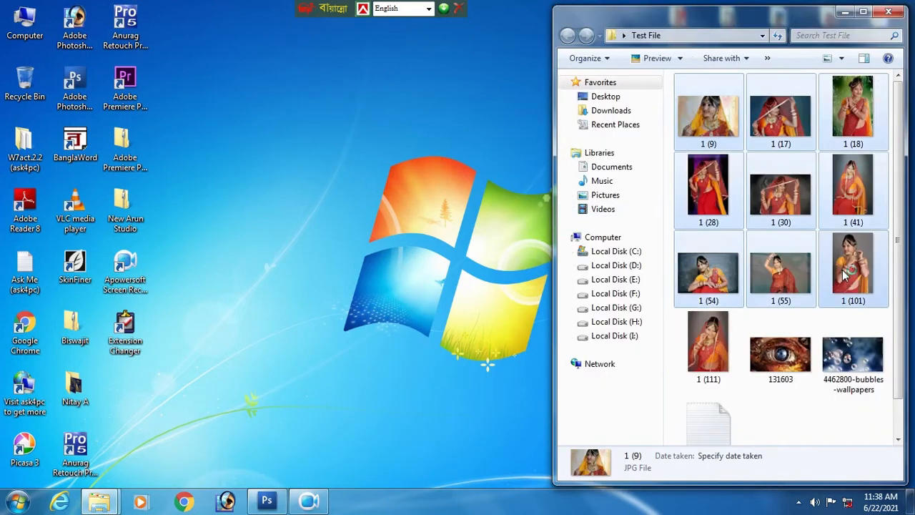
pyautogui.click(710, 141)
pyautogui.keyDown('ctrl'); pyautogui.click(842, 278); pyautogui.keyUp('ctrl')
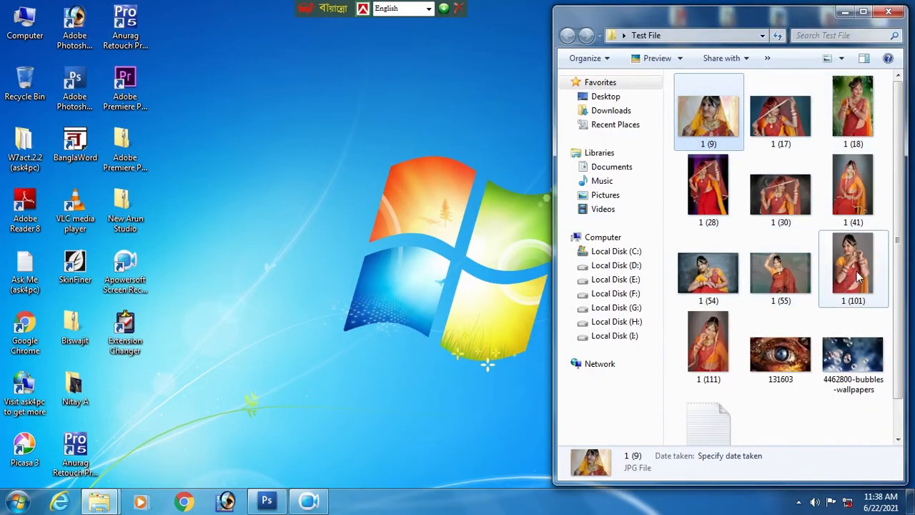
pyautogui.keyDown('ctrl'); pyautogui.click(827, 164); pyautogui.keyUp('ctrl')
pyautogui.keyDown('ctrl'); pyautogui.click(828, 163); pyautogui.keyUp('ctrl')
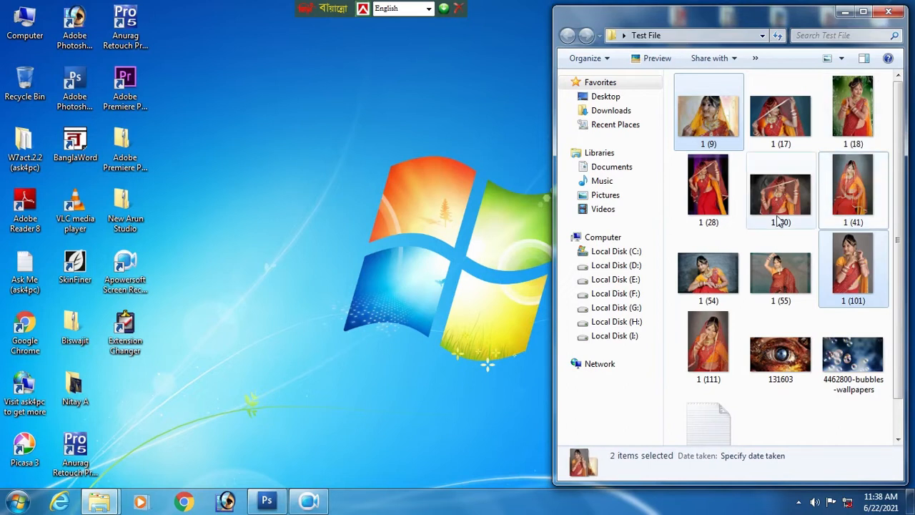
pyautogui.keyDown('ctrl'); pyautogui.click(772, 197); pyautogui.keyUp('ctrl')
pyautogui.keyDown('ctrl'); pyautogui.click(851, 186); pyautogui.keyUp('ctrl')
pyautogui.keyDown('ctrl'); pyautogui.click(851, 107); pyautogui.keyUp('ctrl')
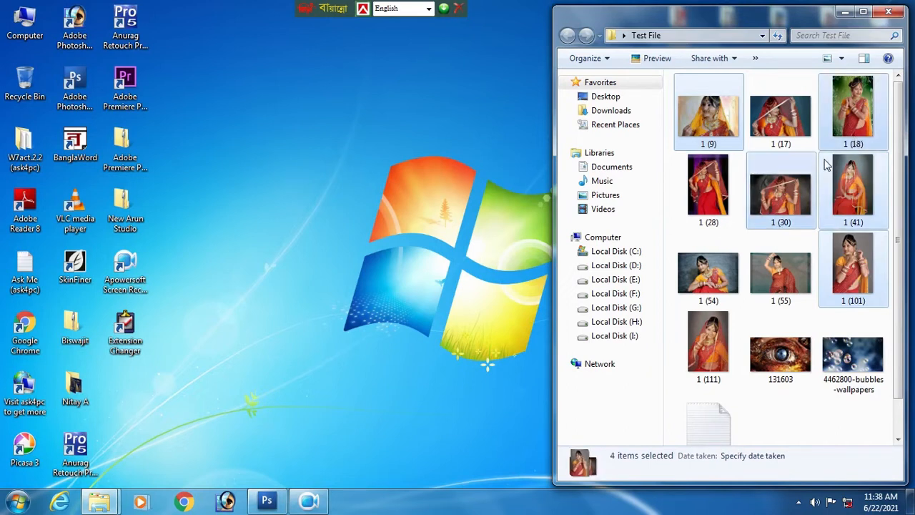
pyautogui.keyDown('ctrl'); pyautogui.click(702, 300); pyautogui.keyUp('ctrl')
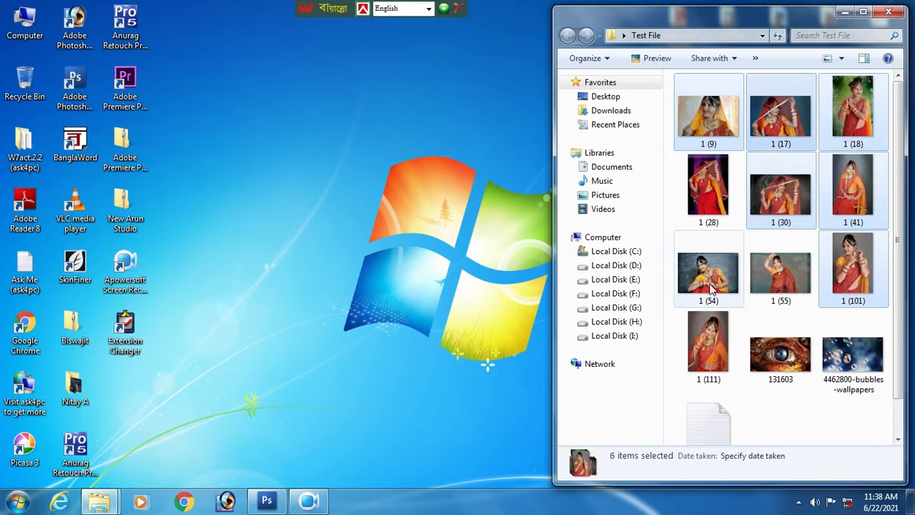
pyautogui.moveTo(713, 282); pyautogui.dragTo(267, 357)
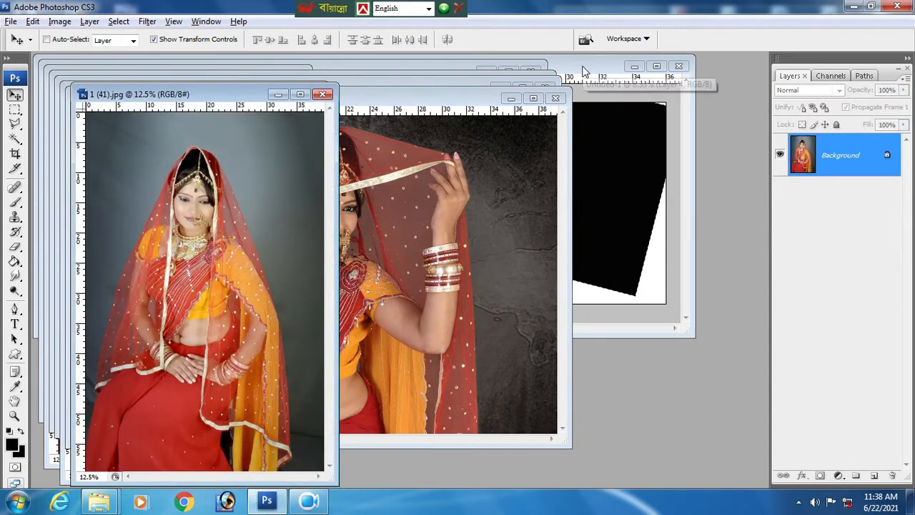
# Step: Copy photo 1 (41) and paste it over the large tilted rectangle as a new layer clipped to that shape
pyautogui.click(583, 66)
pyautogui.moveTo(583, 67); pyautogui.dragTo(680, 177)
pyautogui.click(151, 149)
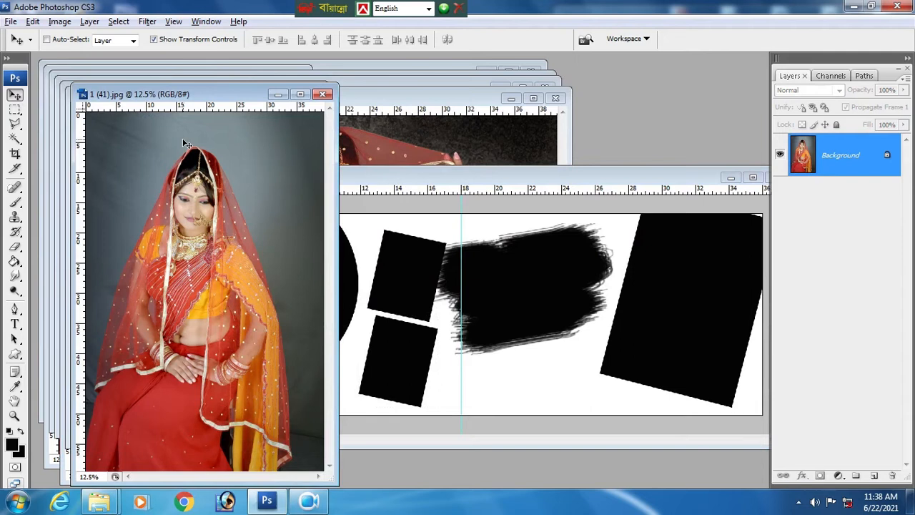
pyautogui.click(683, 322)
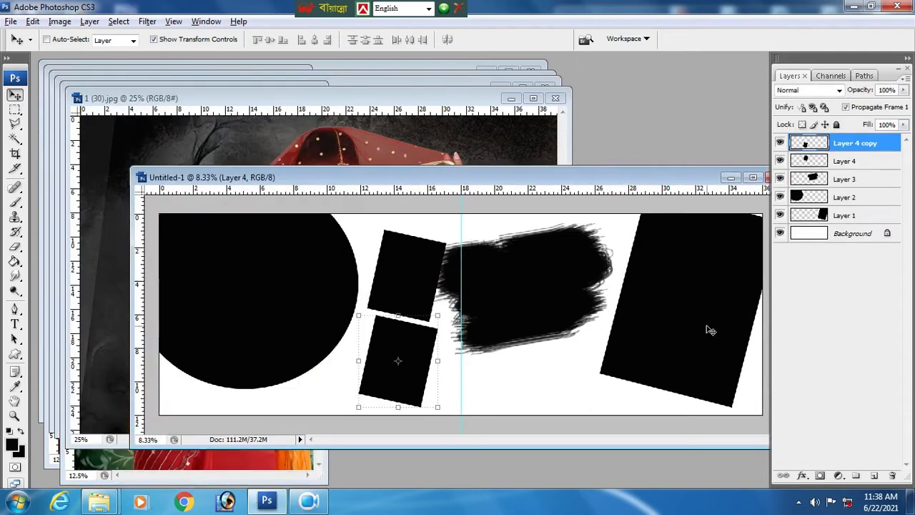
pyautogui.rightClick(676, 286)
pyautogui.click(685, 292)
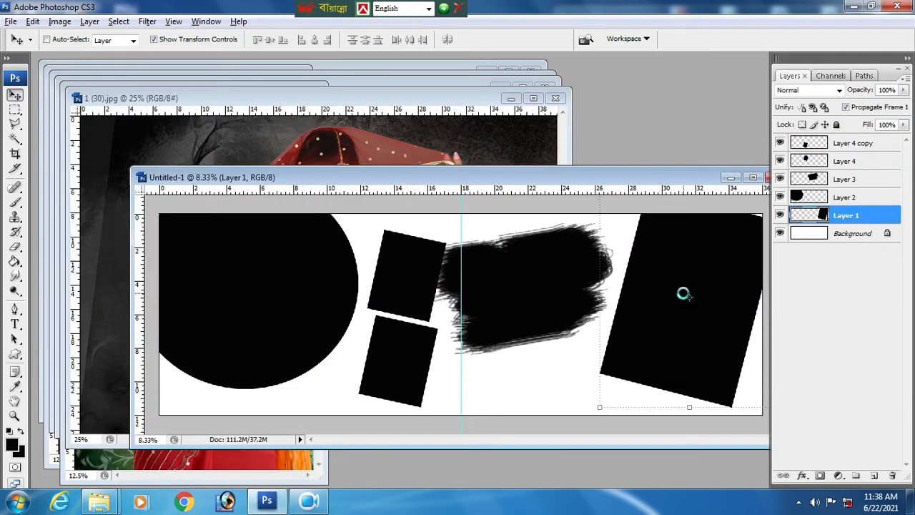
pyautogui.hotkey('ctrl', 'v')
pyautogui.moveTo(485, 374); pyautogui.dragTo(697, 334)
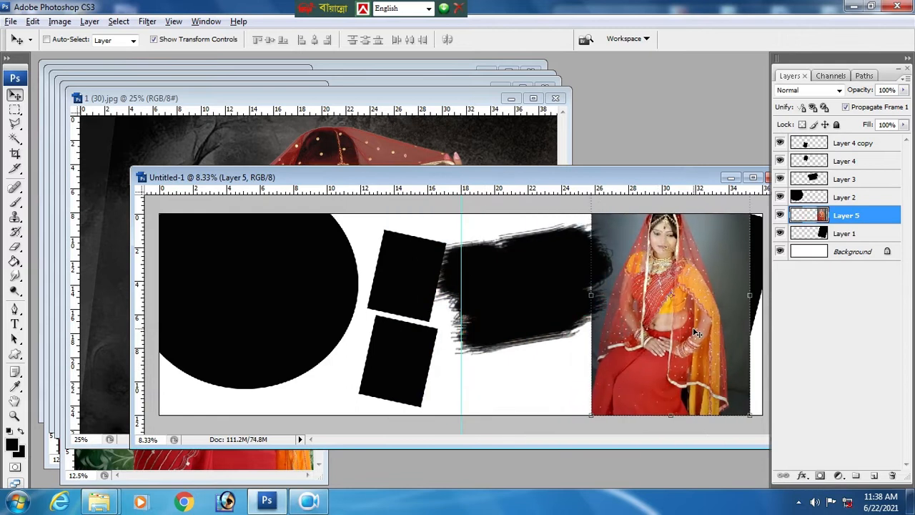
pyautogui.hotkey('ctrl', 'alt', 'g')
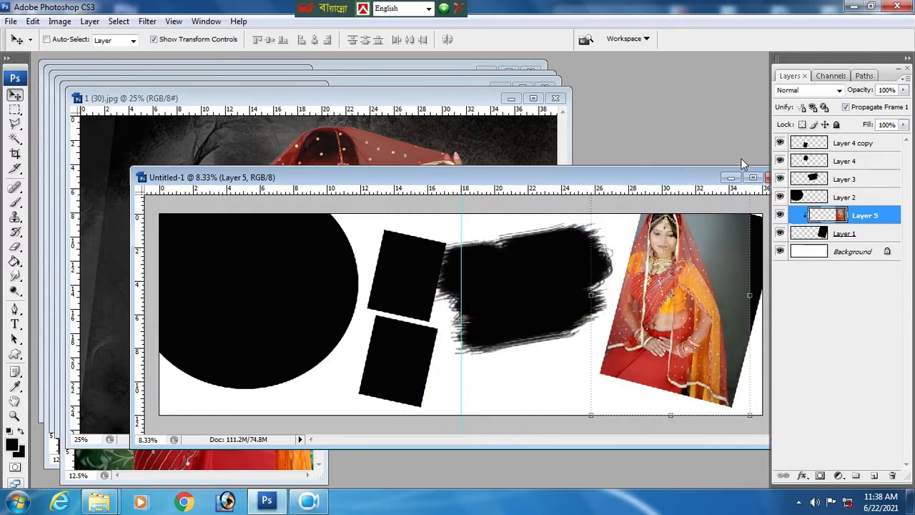
# Step: Rotate the clipped photo 14.4° clockwise and position it to fill the large tilted rectangle
pyautogui.moveTo(724, 178); pyautogui.dragTo(500, 160)
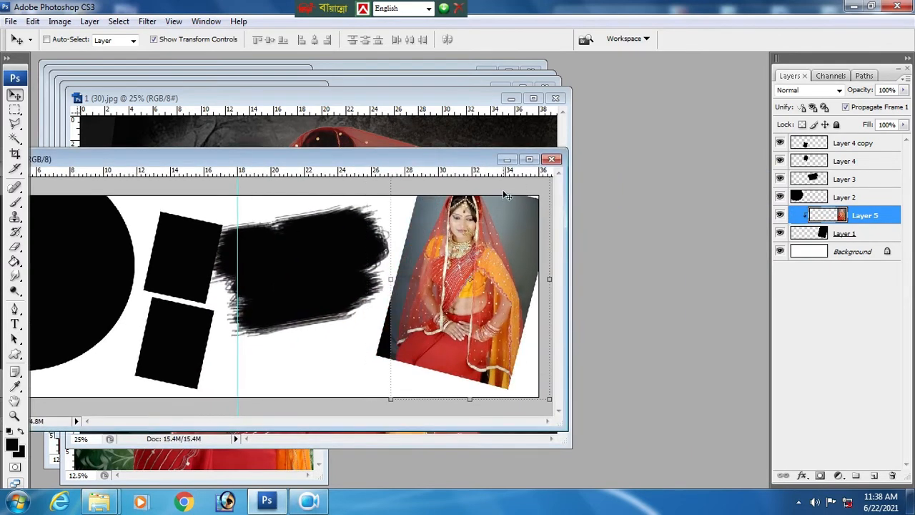
pyautogui.click(529, 159)
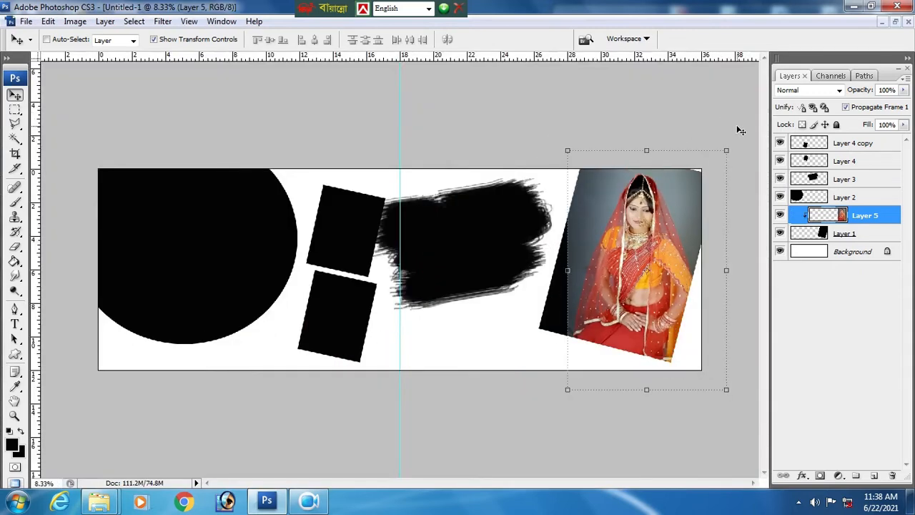
pyautogui.moveTo(729, 145); pyautogui.dragTo(757, 179)
pyautogui.moveTo(658, 219); pyautogui.dragTo(639, 224)
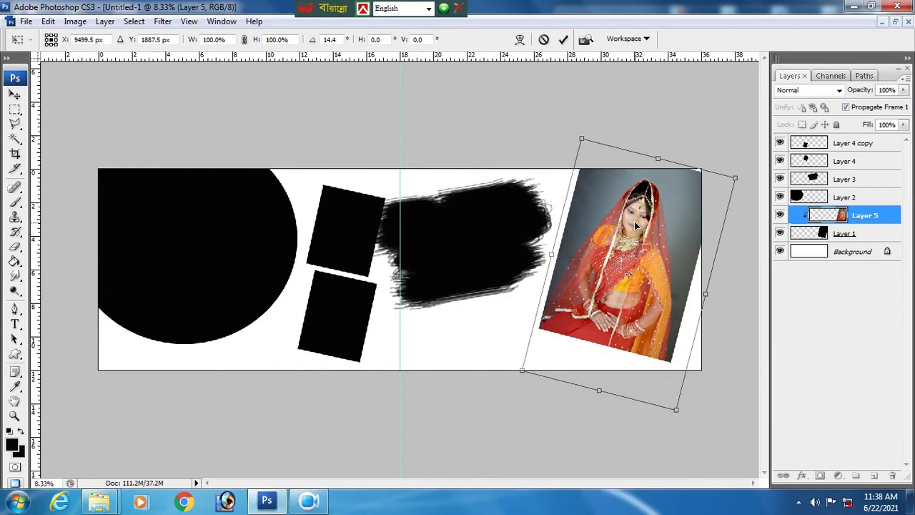
pyautogui.press('Return')
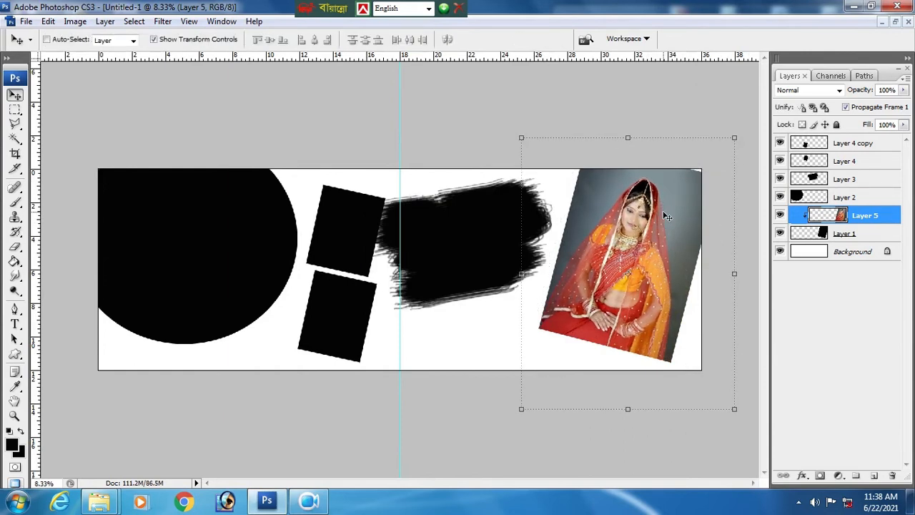
# Step: Copy the whole of photo 1 (30), close its document and return to the layout
pyautogui.click(895, 22)
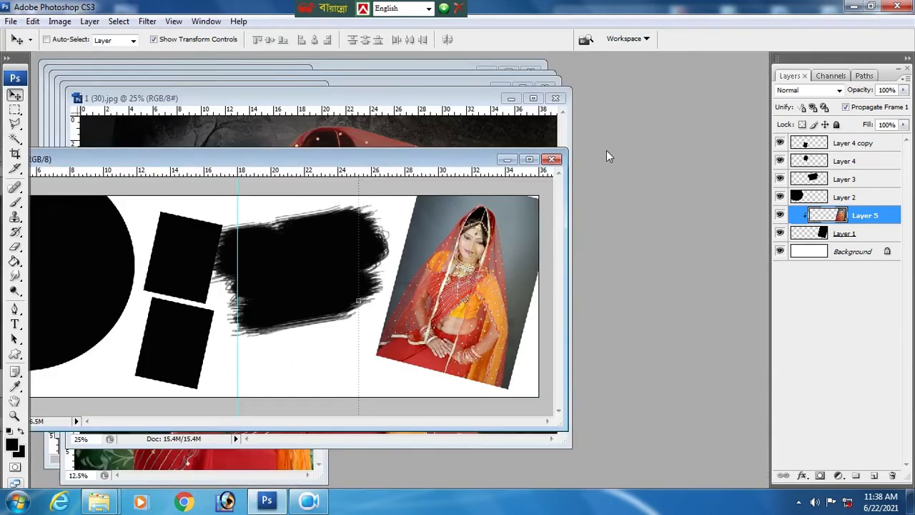
pyautogui.click(354, 116)
pyautogui.hotkey('ctrl', 'a')
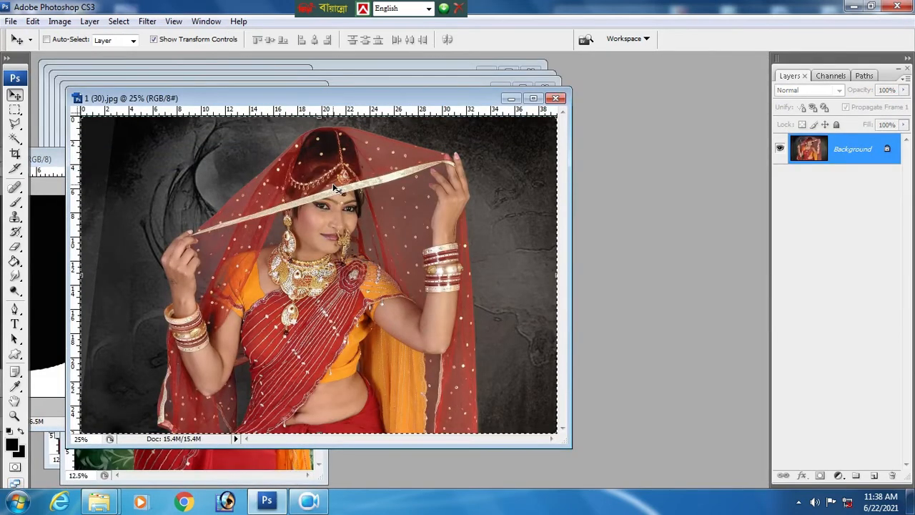
pyautogui.hotkey('ctrl', 'w')
pyautogui.click(465, 202)
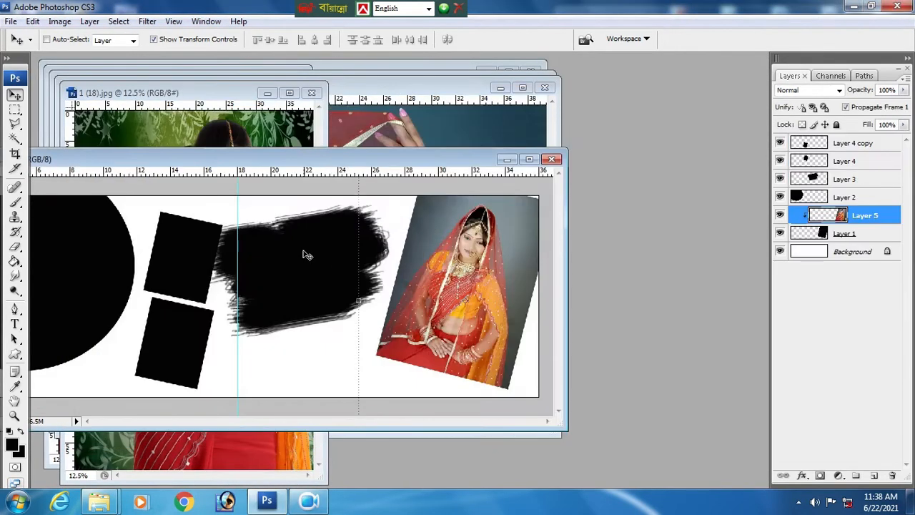
# Step: Shift the brushed patch slightly towards the large tilted rectangle
pyautogui.rightClick(302, 253)
pyautogui.click(322, 264)
pyautogui.moveTo(333, 268); pyautogui.dragTo(341, 266)
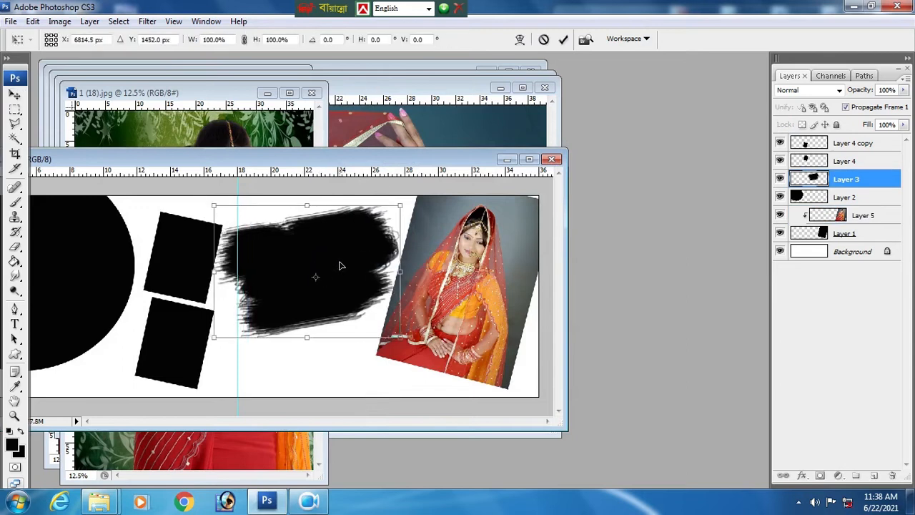
# Step: Paste photo 1 (30) over the brushed patch, clip it to the patch and scale it to 126.2% to cover the shape
pyautogui.hotkey('ctrl', 'v')
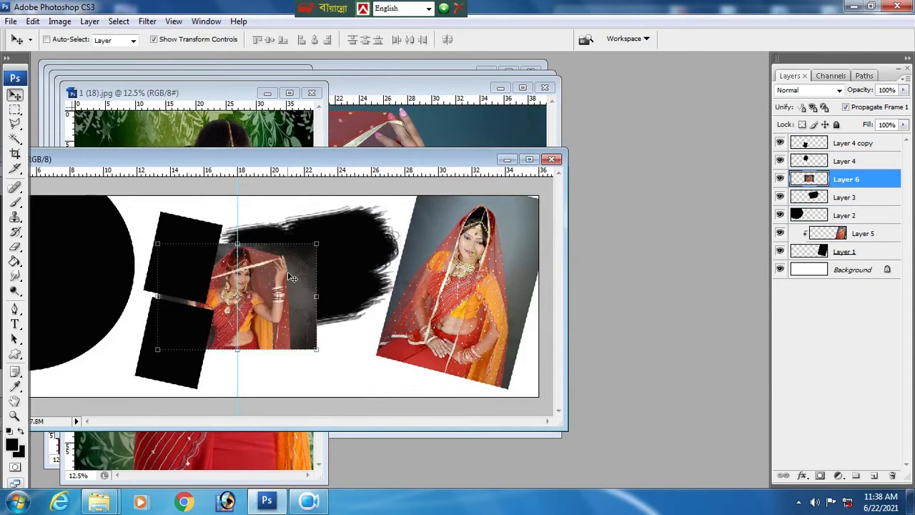
pyautogui.hotkey('ctrl', 'alt', 'g')
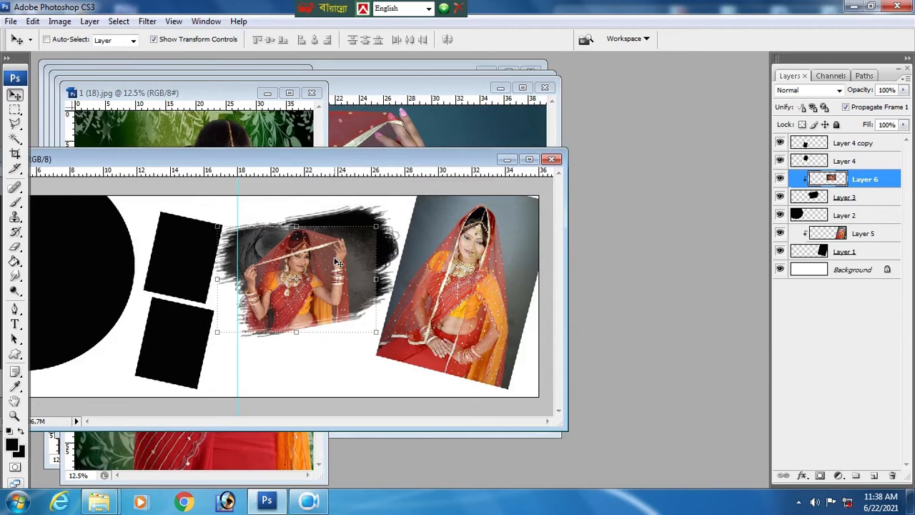
pyautogui.moveTo(376, 226); pyautogui.dragTo(371, 251)
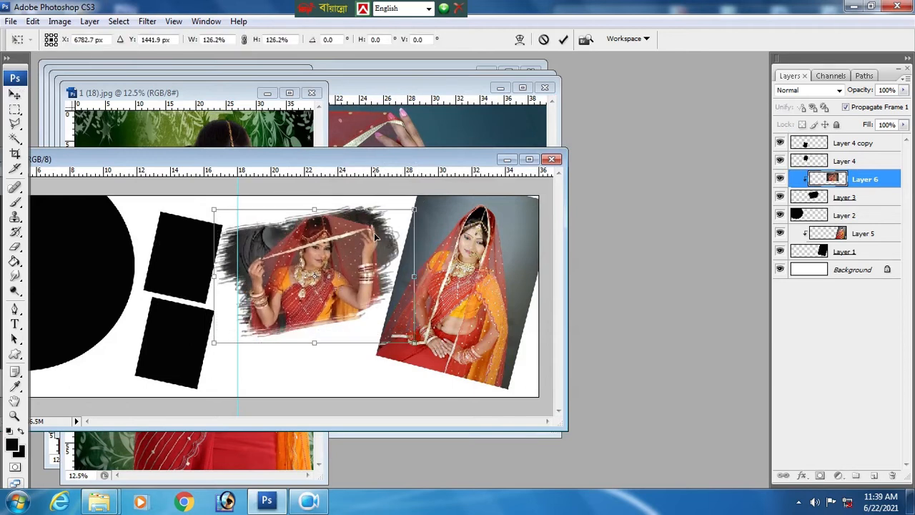
pyautogui.press('Return')
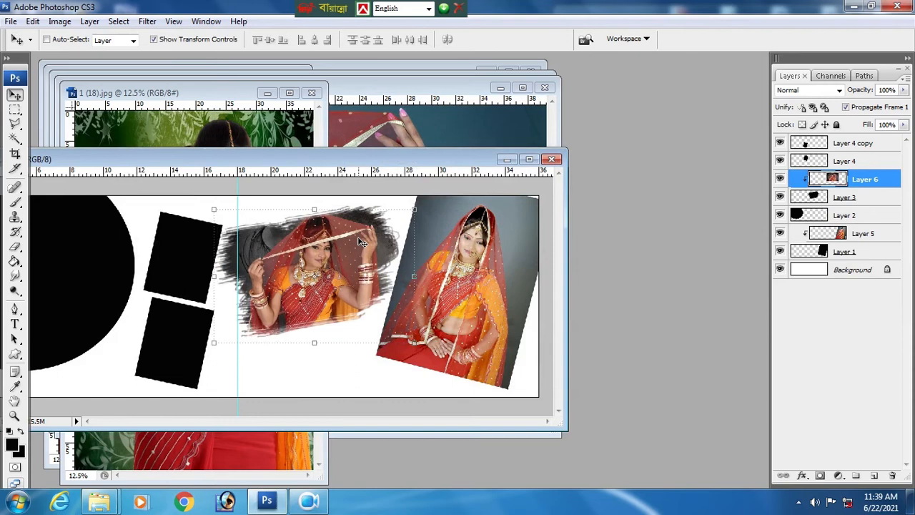
# Step: Copy the whole of photo 1 (17), close its document and make the circle's layer active in the layout
pyautogui.moveTo(355, 161); pyautogui.dragTo(558, 163)
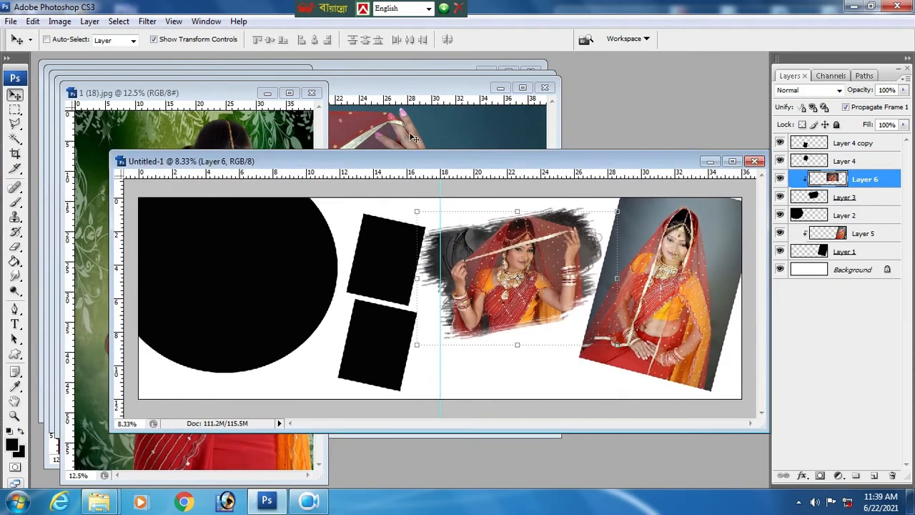
pyautogui.click(414, 138)
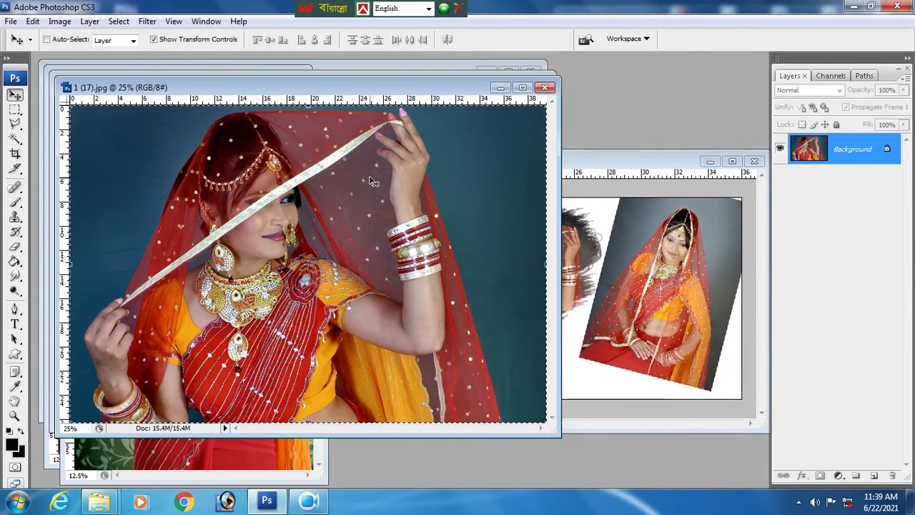
pyautogui.hotkey('ctrl', 'w')
pyautogui.rightClick(254, 247)
pyautogui.click(272, 260)
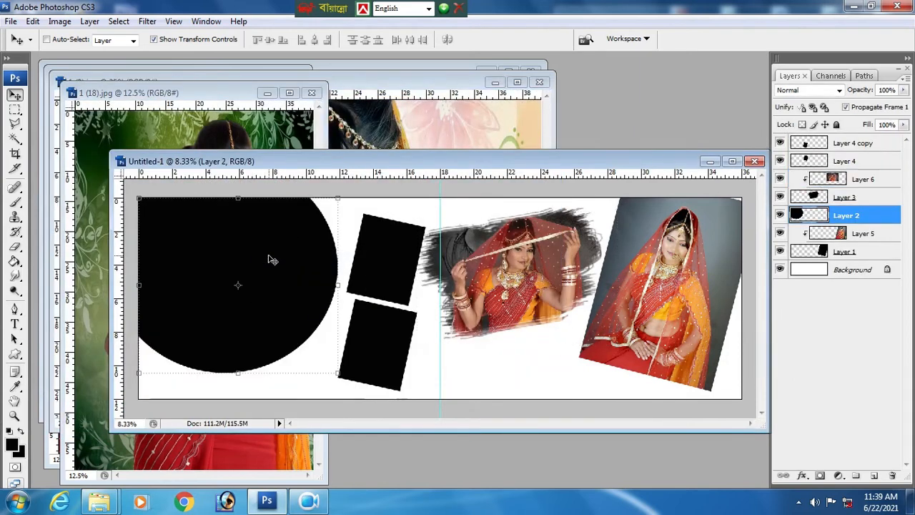
# Step: Paste photo 1 (17) over the circle, clip it to the circle and scale it to 169.3% to fill the shape
pyautogui.hotkey('ctrl', 'v')
pyautogui.moveTo(429, 293); pyautogui.dragTo(207, 290)
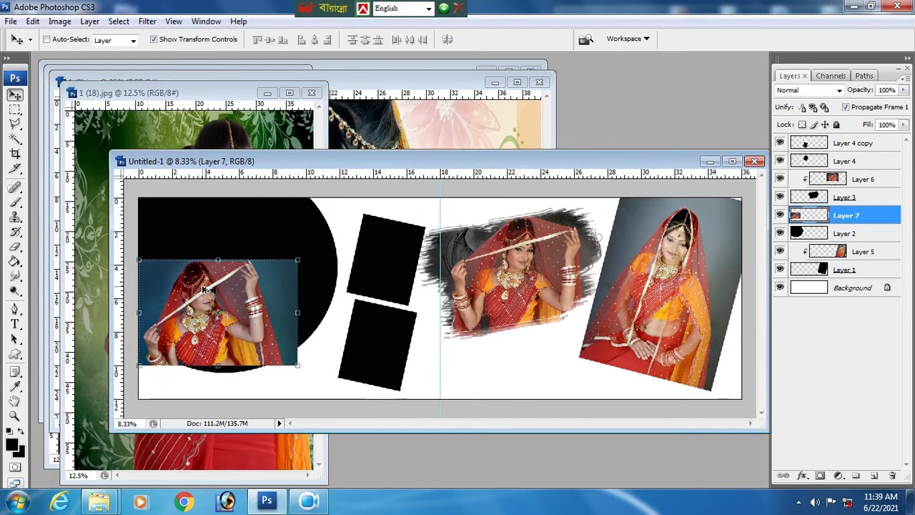
pyautogui.hotkey('ctrl', 'alt', 'g')
pyautogui.moveTo(298, 259)
pyautogui.mouseDown()
pyautogui.moveTo(408, 186)
pyautogui.moveTo(296, 274)
pyautogui.moveTo(296, 265)
pyautogui.mouseUp()
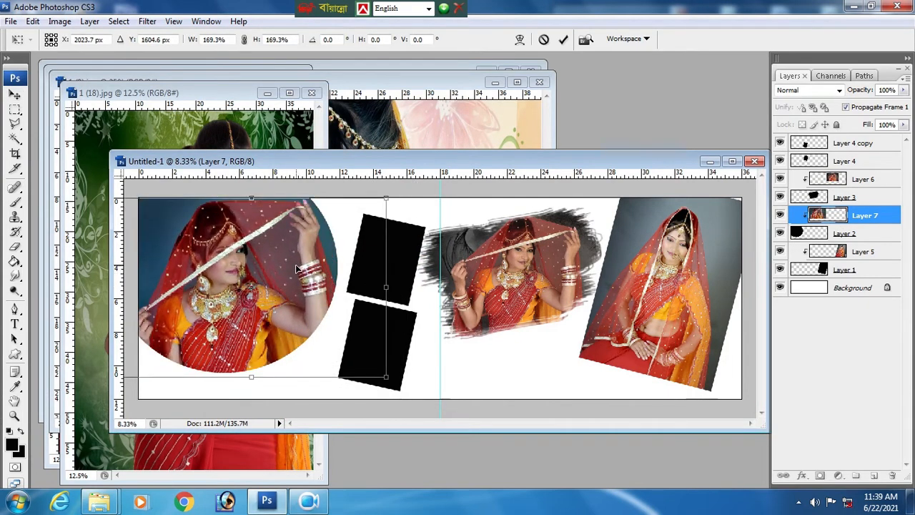
pyautogui.press('Return')
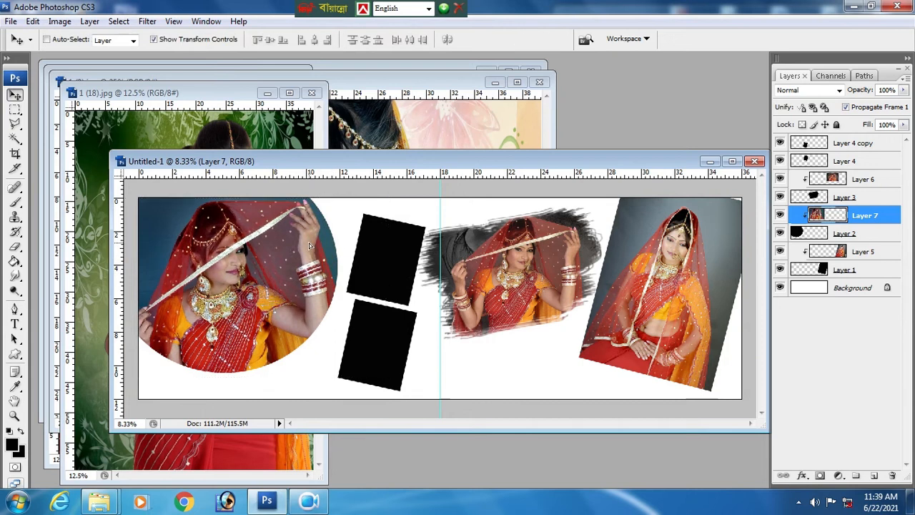
# Step: Copy photo 1 (18), close its document and paste it directly above the upper small rectangle's layer
pyautogui.click(215, 120)
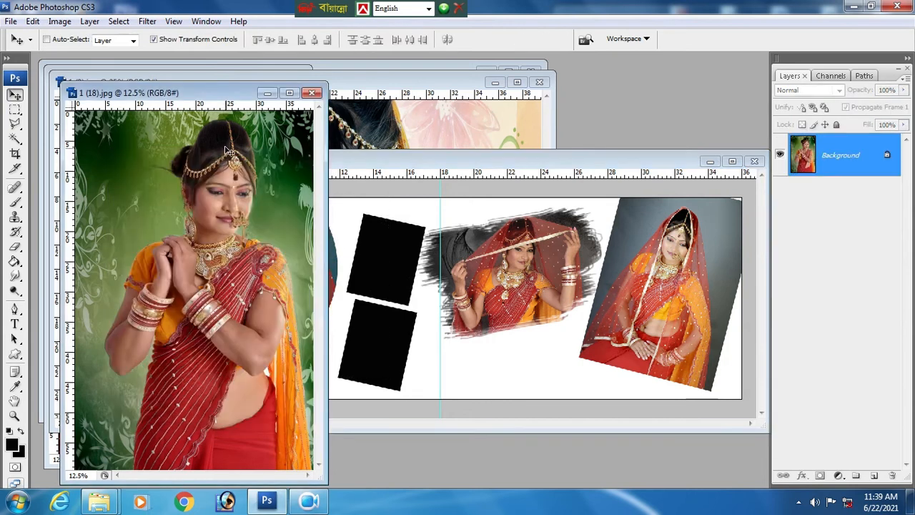
pyautogui.hotkey('ctrl', 'Tab')
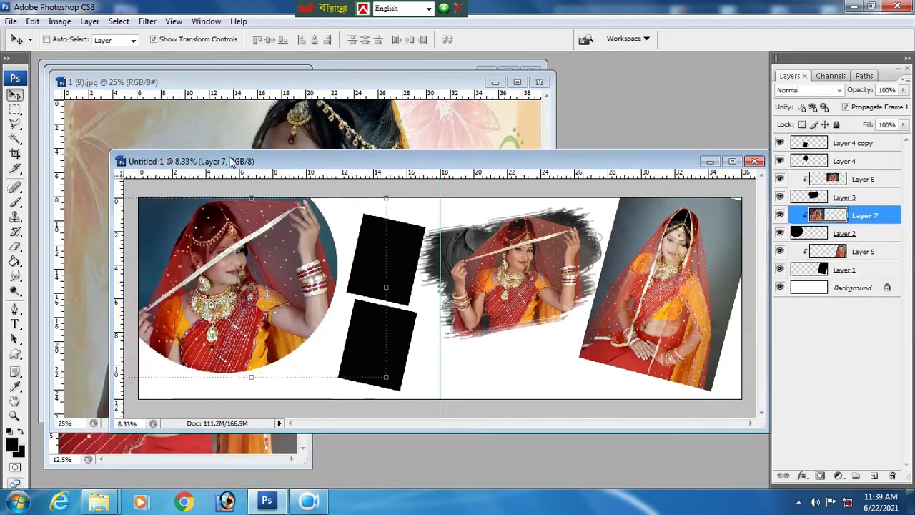
pyautogui.click(389, 268)
pyautogui.hotkey('ctrl', 'v')
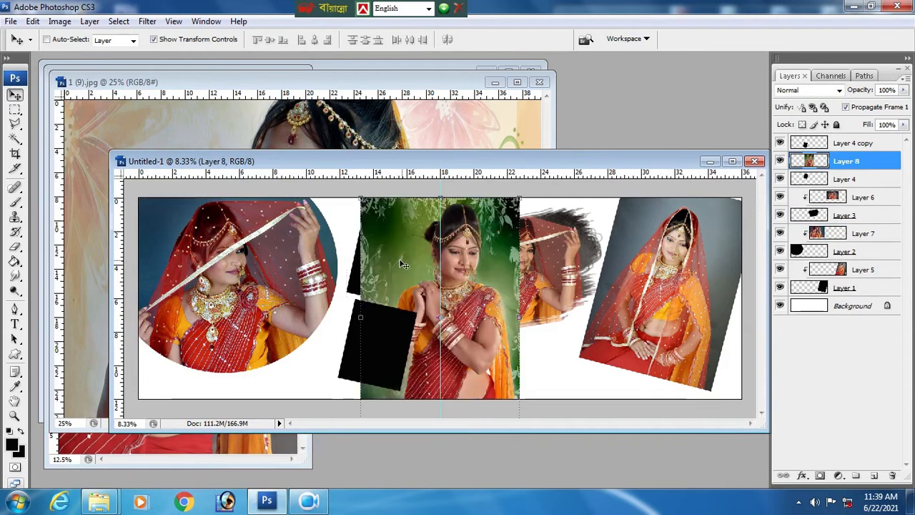
# Step: Scale photo 1 (18) to 55.5%, rotate it 11.2°, clip it to the upper small rectangle and position the bride inside the shape
pyautogui.moveTo(387, 266); pyautogui.dragTo(365, 265)
pyautogui.hotkey('ctrl', 't')
pyautogui.moveTo(501, 193); pyautogui.dragTo(416, 295)
pyautogui.moveTo(385, 335); pyautogui.dragTo(385, 243)
pyautogui.moveTo(467, 210); pyautogui.dragTo(469, 235)
pyautogui.doubleClick(392, 236)
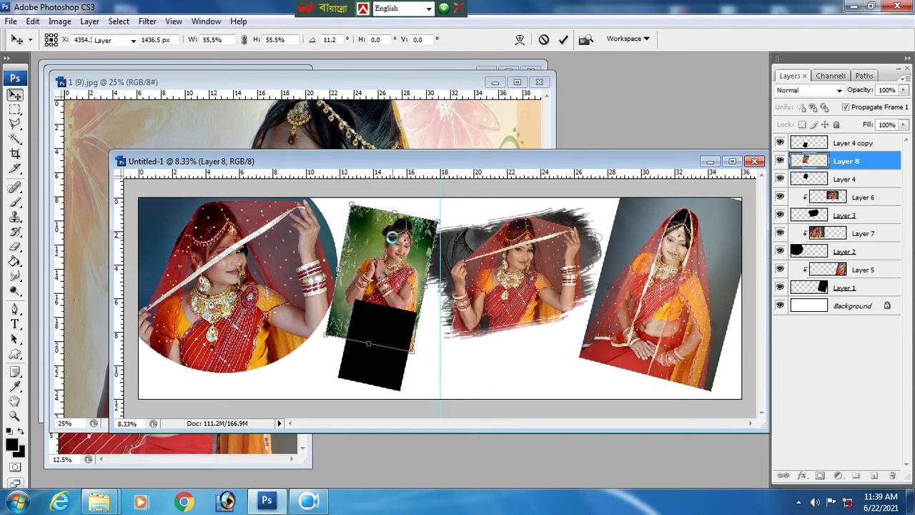
pyautogui.hotkey('ctrl', 'alt', 'g')
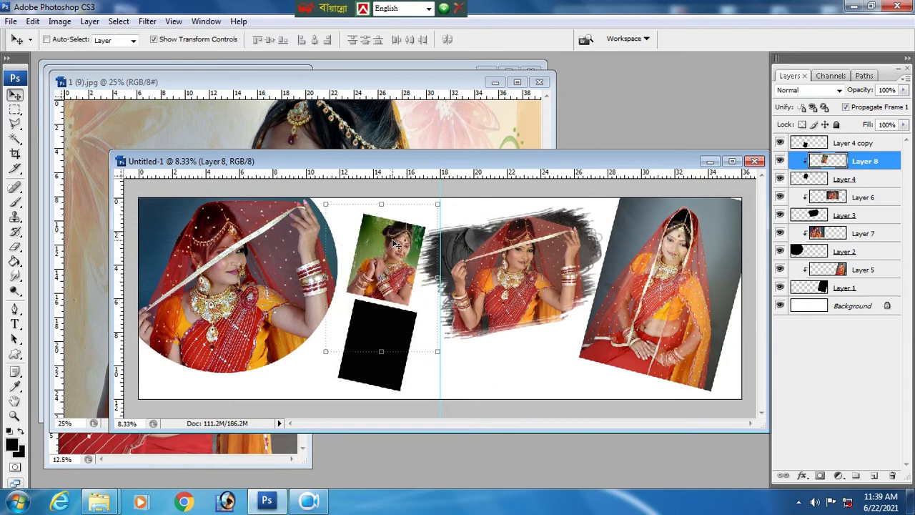
pyautogui.moveTo(401, 257); pyautogui.dragTo(404, 264)
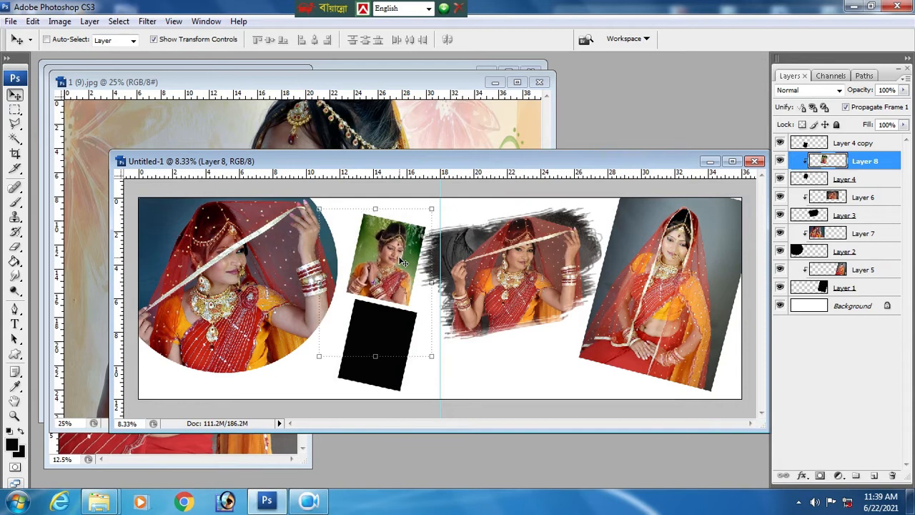
# Step: Copy the whole of photo 1 (9), close its document and make the lower small rectangle's layer active in the layout
pyautogui.click(355, 119)
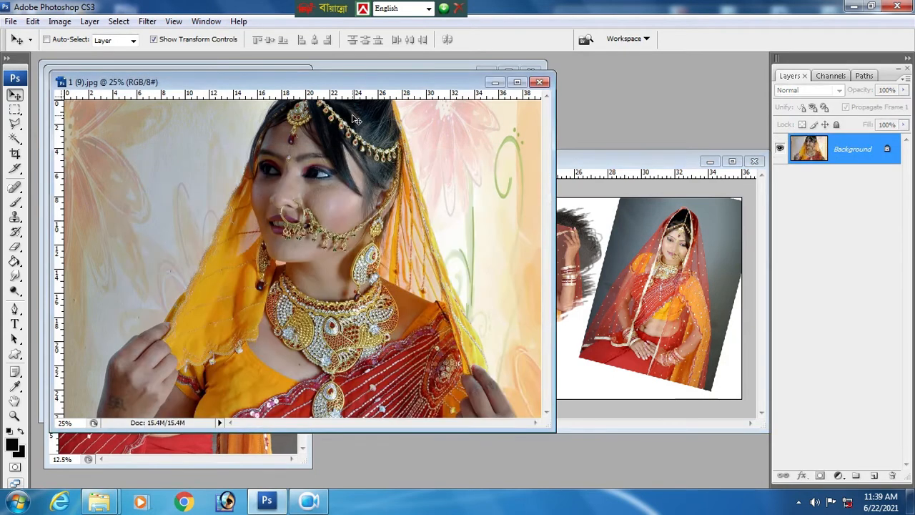
pyautogui.hotkey('ctrl', 'a')
pyautogui.hotkey('ctrl', 'c')
pyautogui.hotkey('ctrl', 'w')
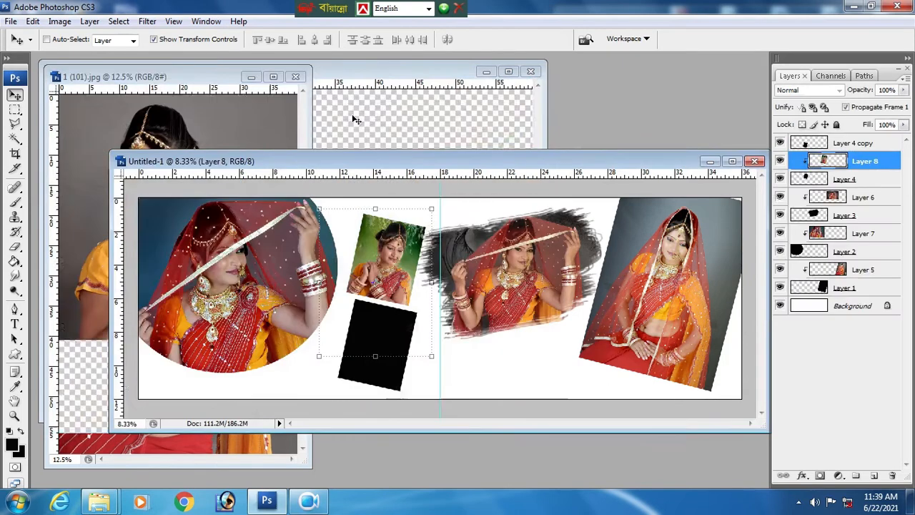
pyautogui.rightClick(366, 336)
pyautogui.click(401, 343)
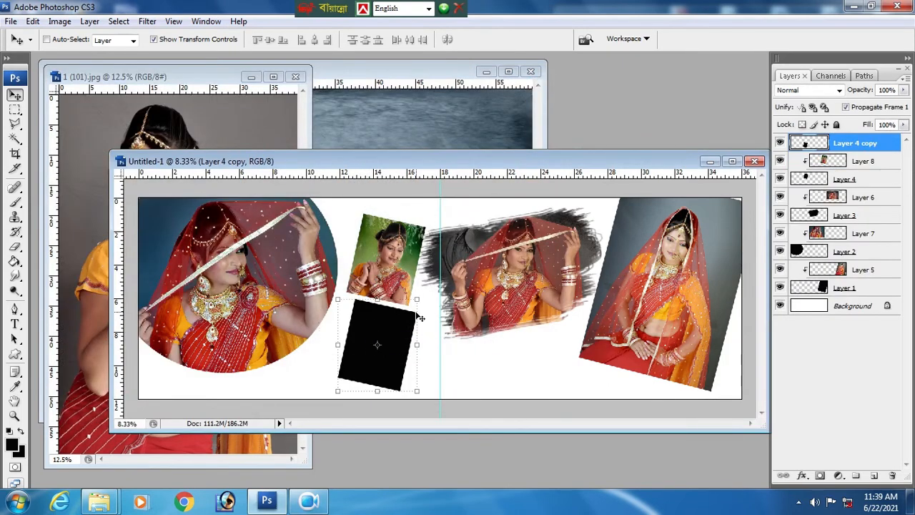
# Step: Paste photo 1 (9) over the lower small rectangle, clip it to the shape, rotate it to match the tilt and nudge it into place
pyautogui.hotkey('ctrl', 'v')
pyautogui.moveTo(413, 307); pyautogui.dragTo(350, 355)
pyautogui.hotkey('ctrl', 'alt', 'g')
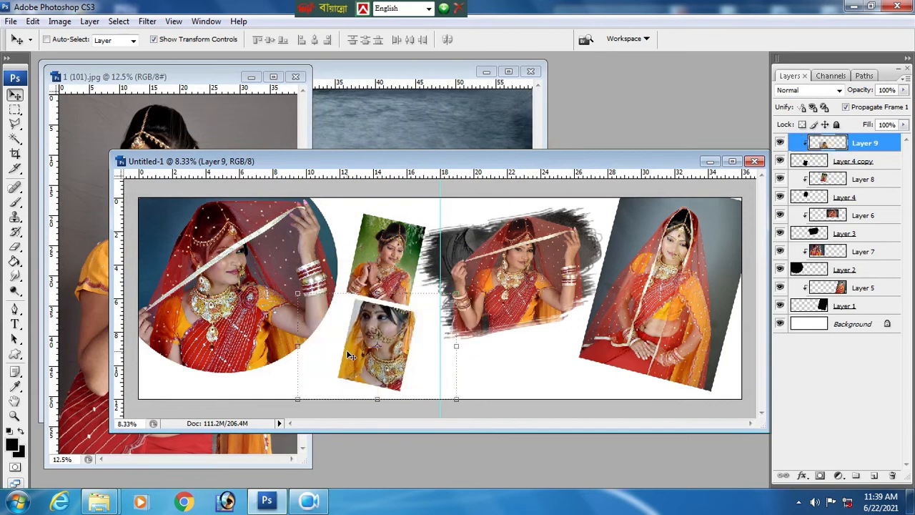
pyautogui.moveTo(392, 342)
pyautogui.mouseDown()
pyautogui.moveTo(386, 352)
pyautogui.moveTo(390, 342)
pyautogui.mouseUp()
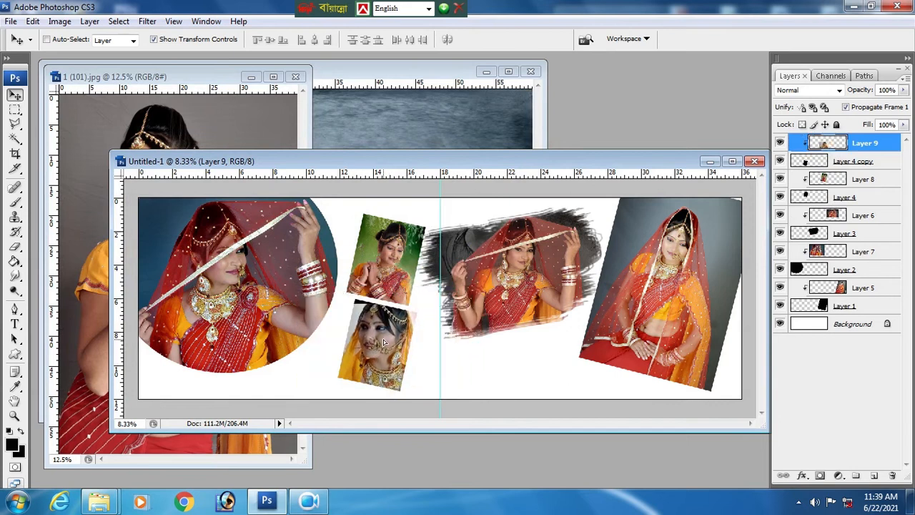
pyautogui.hotkey('ctrl', 't')
pyautogui.moveTo(455, 294); pyautogui.dragTo(509, 313)
pyautogui.press('Return')
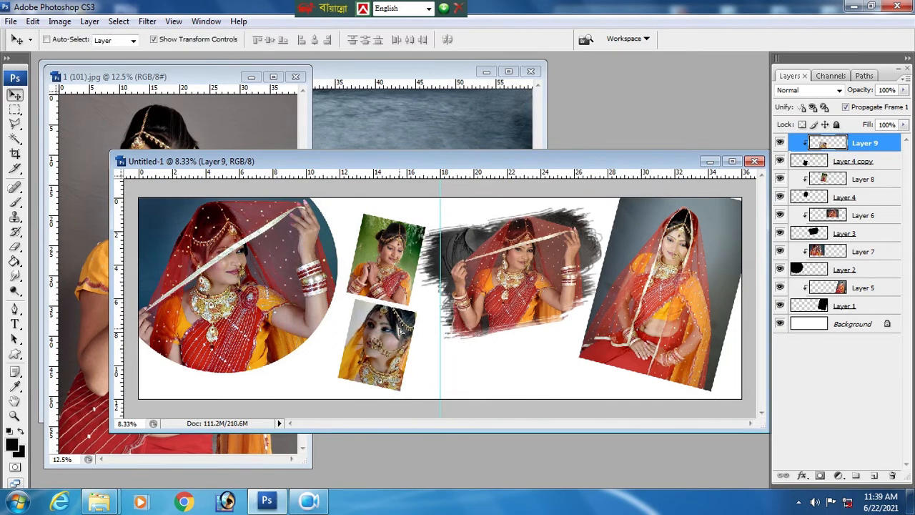
pyautogui.hotkey('shift', 'Up')
pyautogui.hotkey('shift', 'Up')
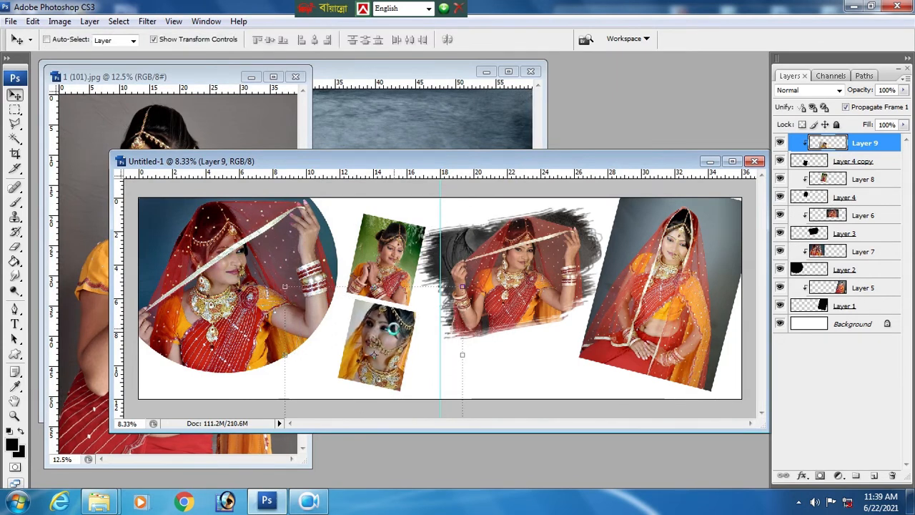
pyautogui.hotkey('shift', 'Left')
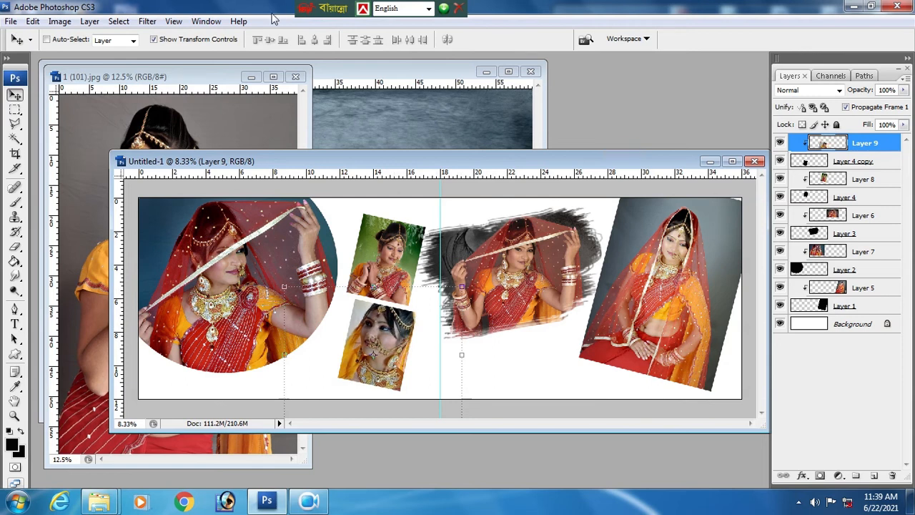
# Step: Close photo 1 (101), copy a rectangular area of the necklace and saree from photo 1 (54) and close that document too
pyautogui.click(295, 77)
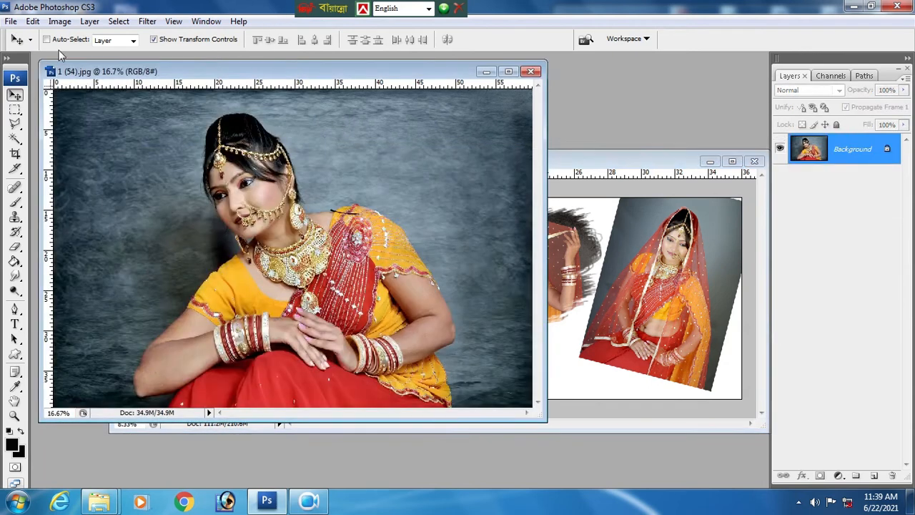
pyautogui.click(14, 110)
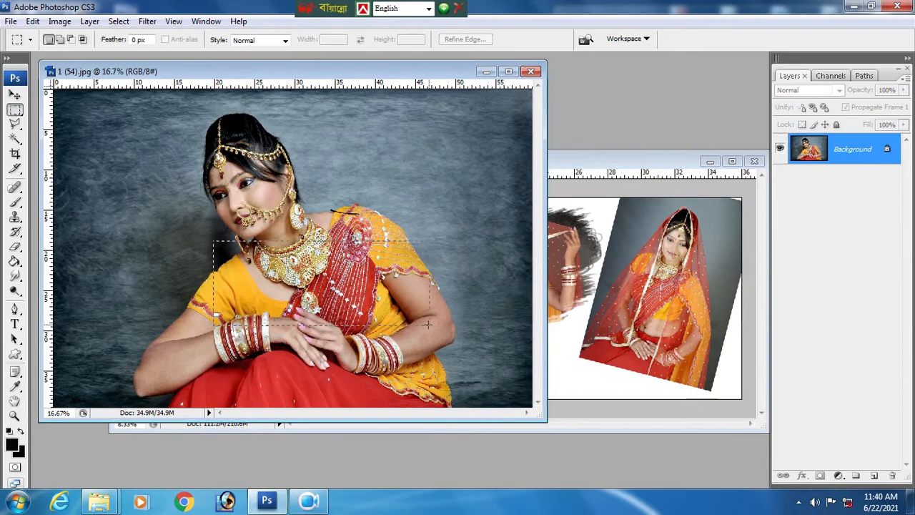
pyautogui.moveTo(433, 327); pyautogui.dragTo(214, 242)
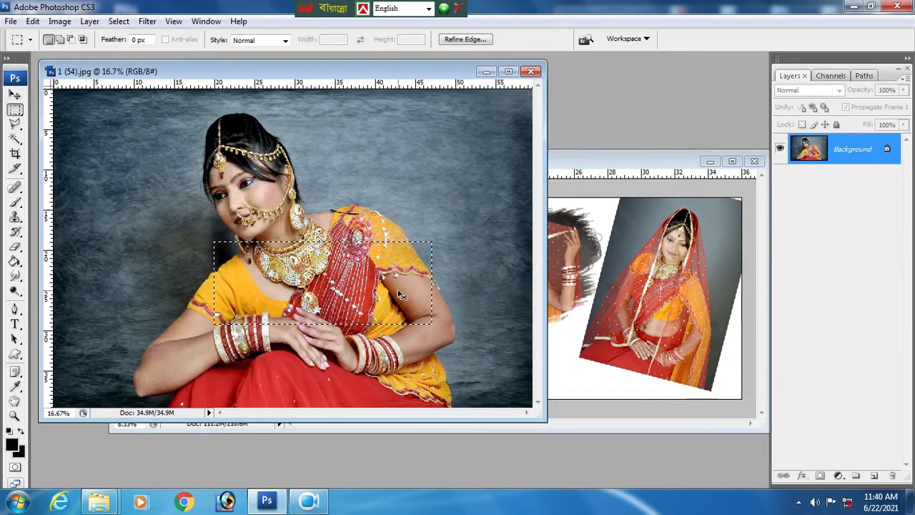
pyautogui.click(532, 71)
pyautogui.click(15, 96)
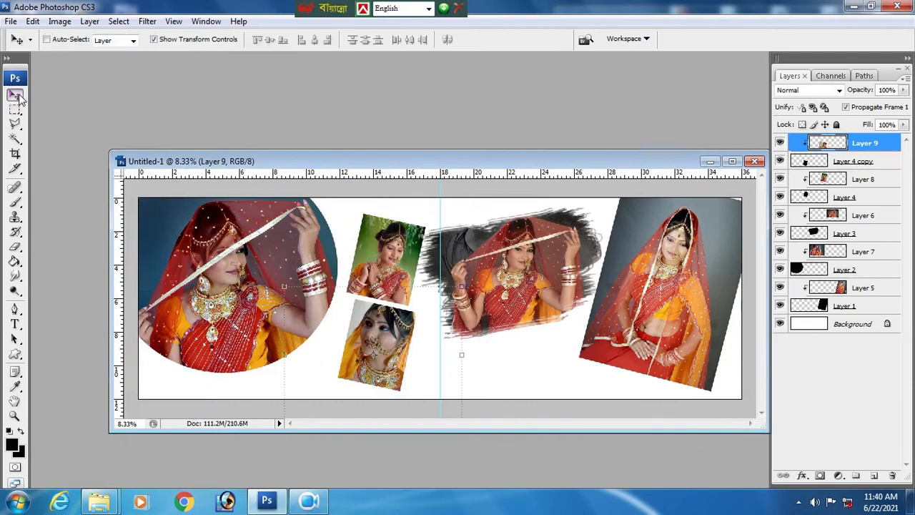
# Step: Paste the copied saree area directly above the Background layer and scale it to 551.9% so it covers the whole page
pyautogui.rightClick(432, 369)
pyautogui.click(458, 373)
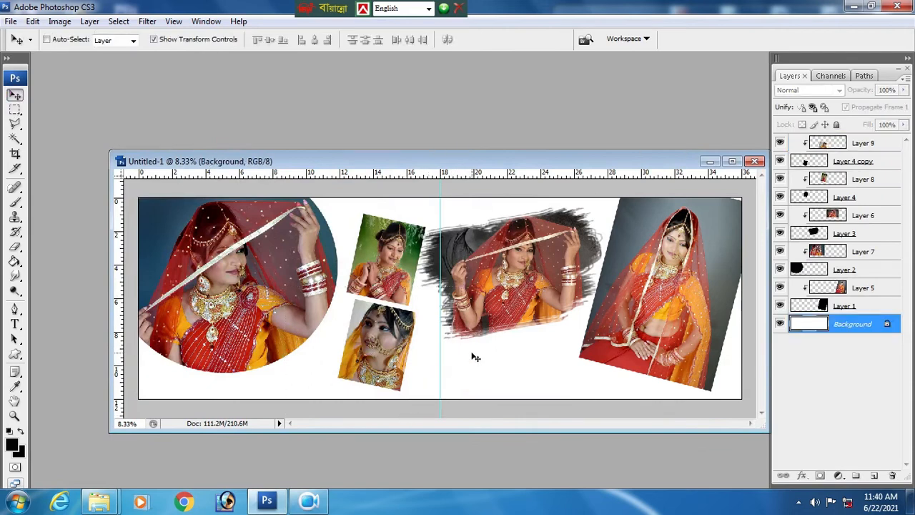
pyautogui.hotkey('ctrl', 'v')
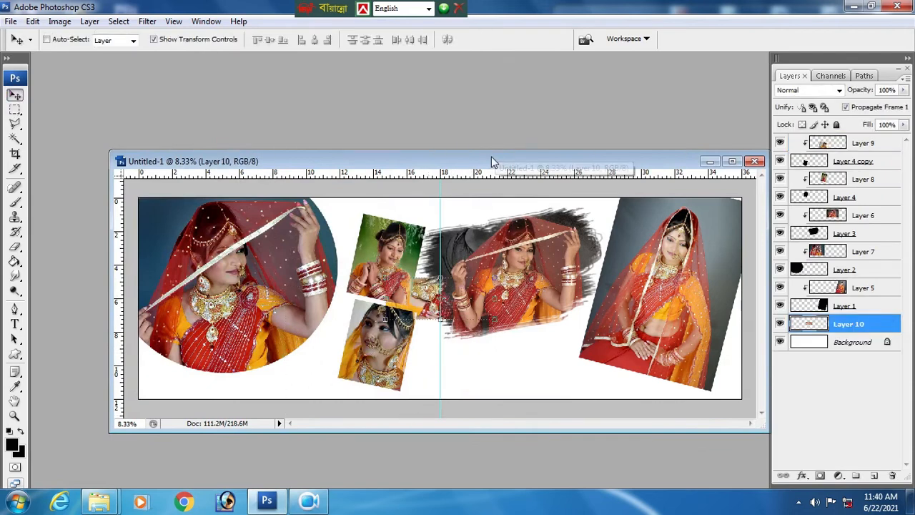
pyautogui.doubleClick(491, 160)
pyautogui.hotkey('ctrl', 't')
pyautogui.moveTo(456, 251); pyautogui.dragTo(732, 150)
pyautogui.moveTo(655, 198); pyautogui.dragTo(405, 278)
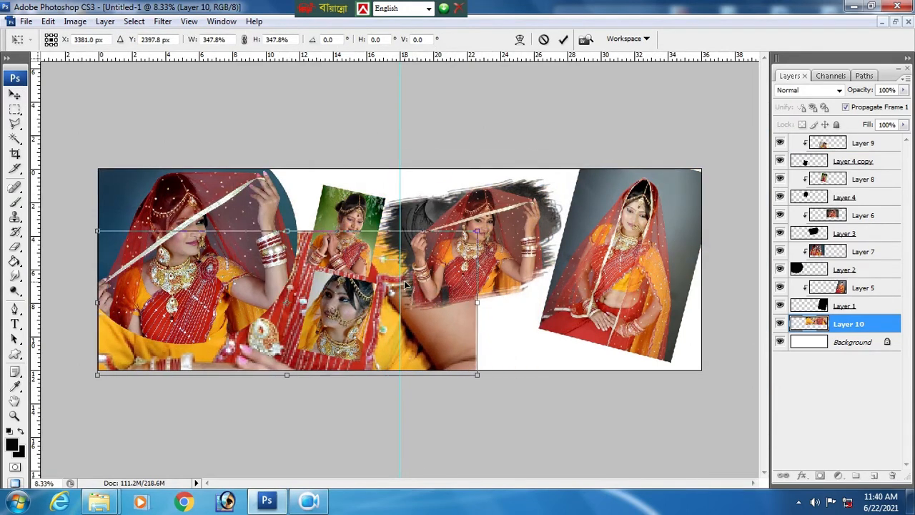
pyautogui.moveTo(479, 230); pyautogui.dragTo(712, 143)
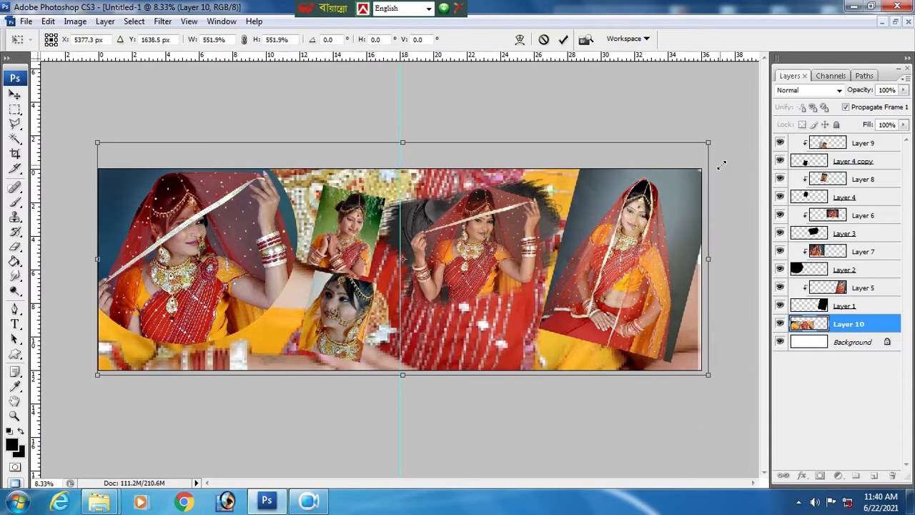
pyautogui.press('Return')
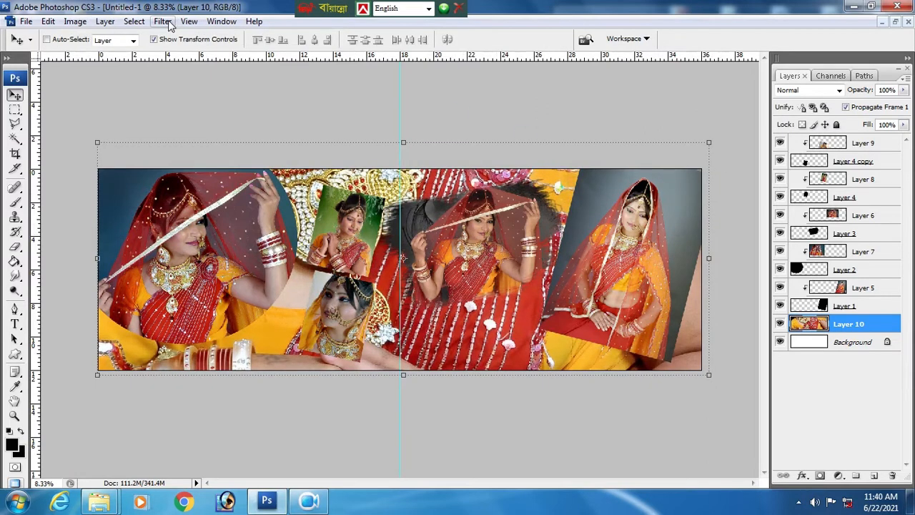
# Step: Apply a Gaussian Blur with a 250-pixel radius to the enlarged saree layer
pyautogui.click(163, 20)
pyautogui.moveTo(186, 157)
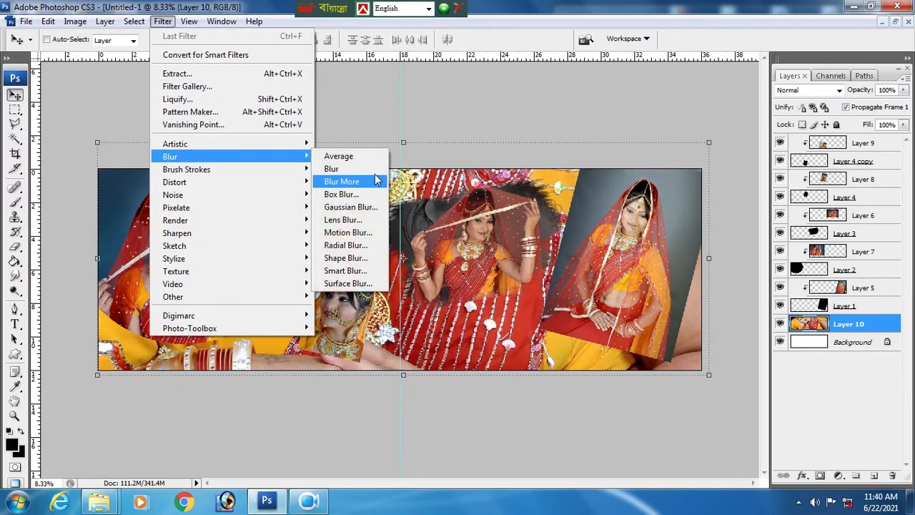
pyautogui.click(358, 207)
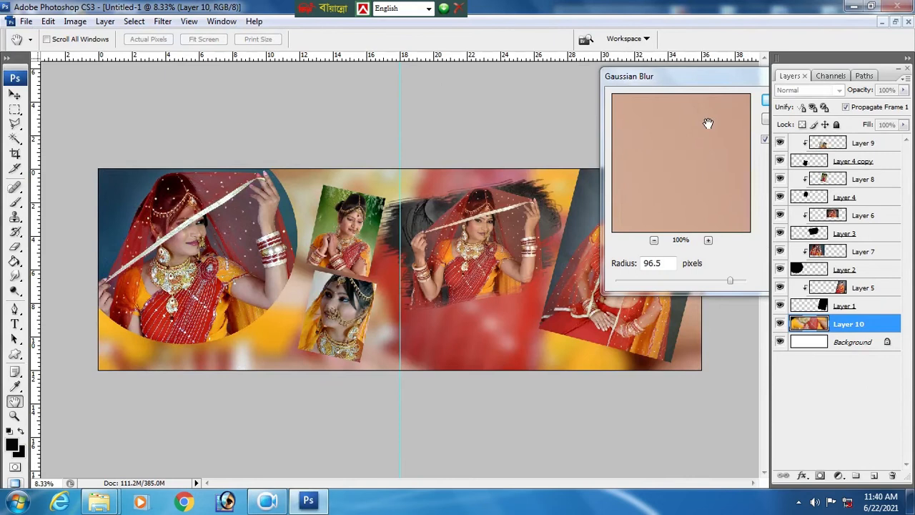
pyautogui.moveTo(731, 281); pyautogui.dragTo(743, 280)
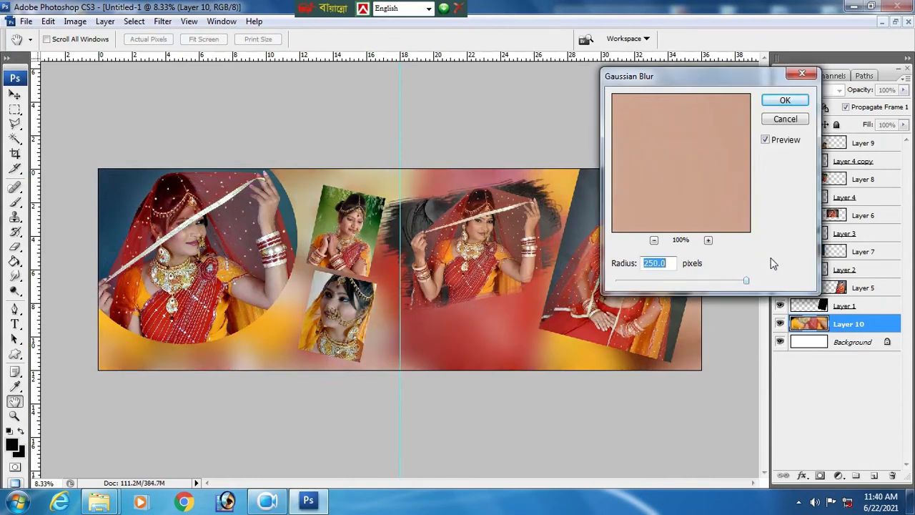
pyautogui.click(785, 101)
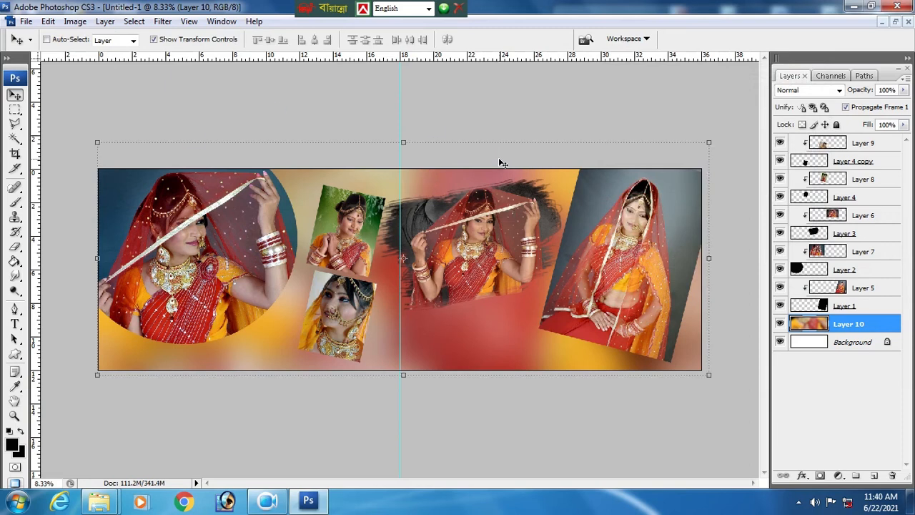
# Step: Shift the blurred backdrop's hue to -111 with Hue/Saturation
pyautogui.hotkey('ctrl', 'u')
pyautogui.moveTo(689, 127); pyautogui.dragTo(642, 127)
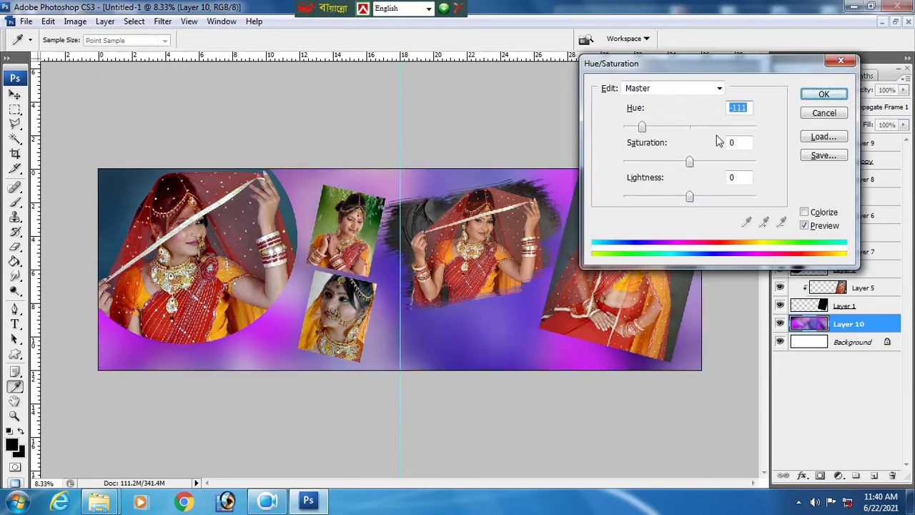
pyautogui.click(819, 93)
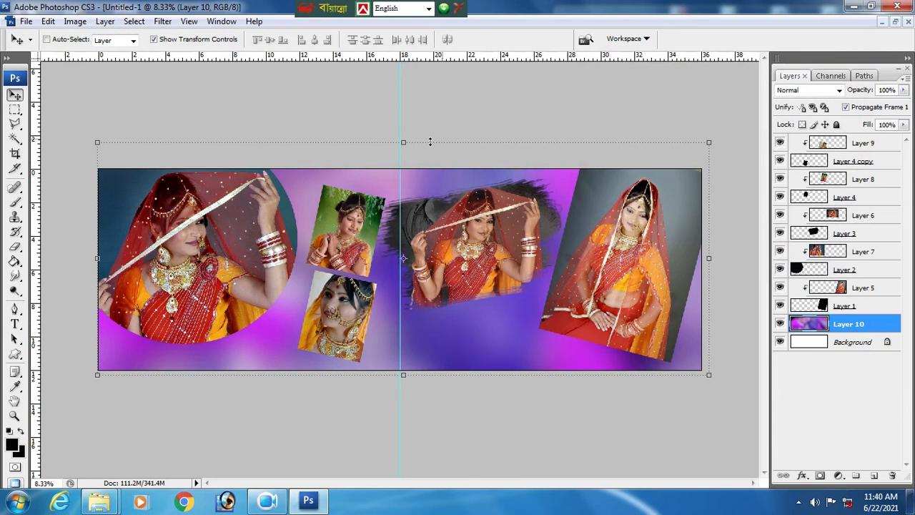
# Step: Add a white 35 px outside stroke to the circle's layer
pyautogui.rightClick(270, 266)
pyautogui.click(295, 287)
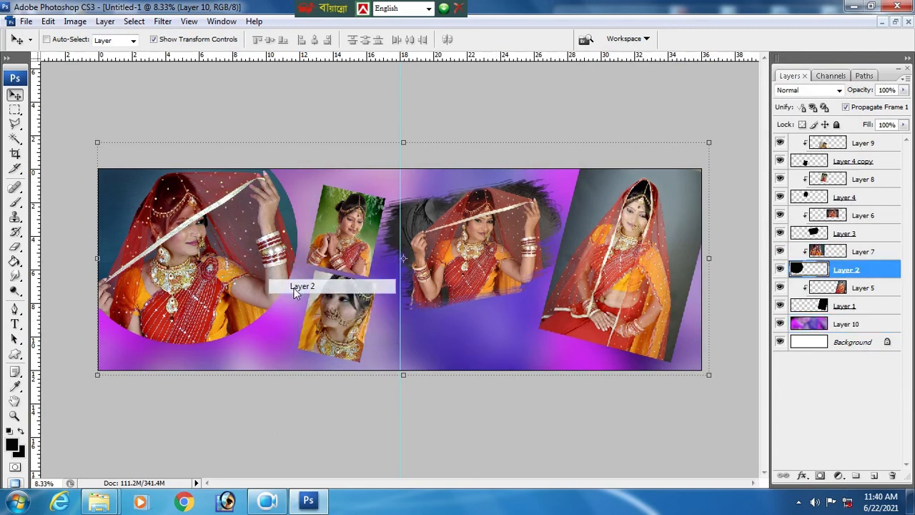
pyautogui.click(803, 475)
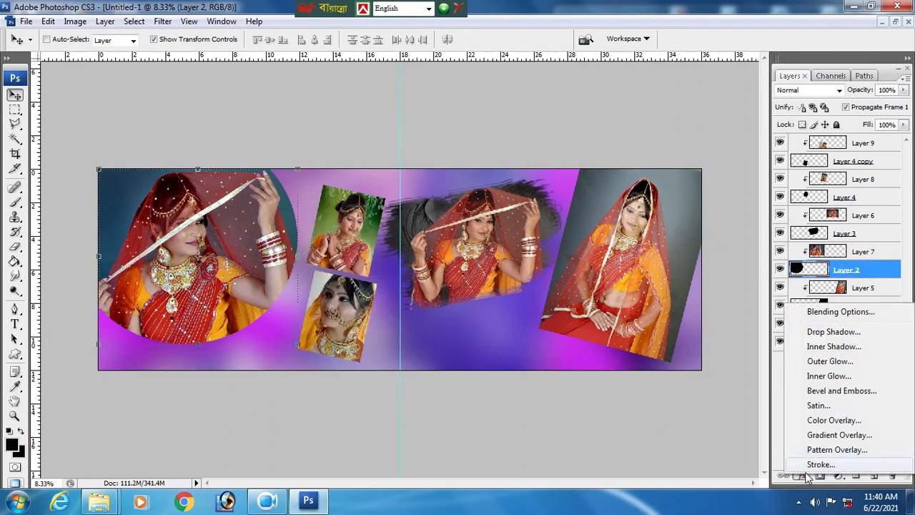
pyautogui.press('Escape')
pyautogui.press('h')
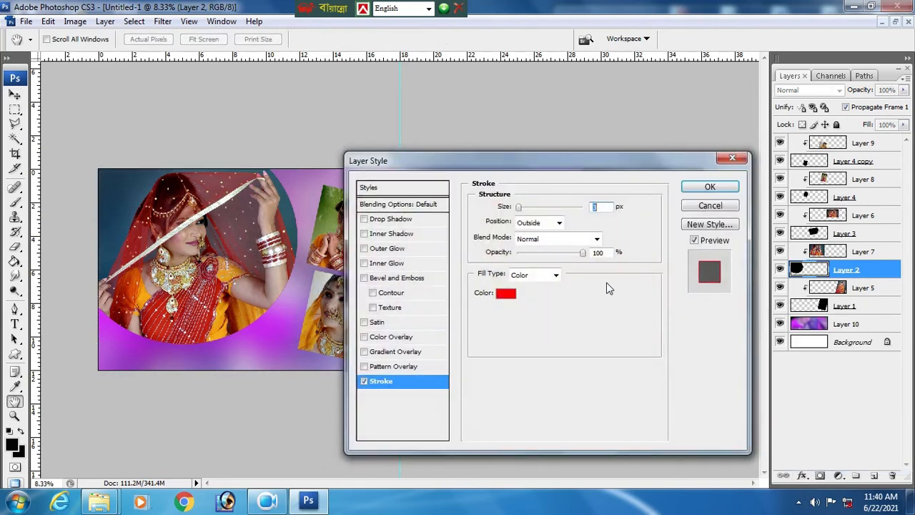
pyautogui.click(503, 303)
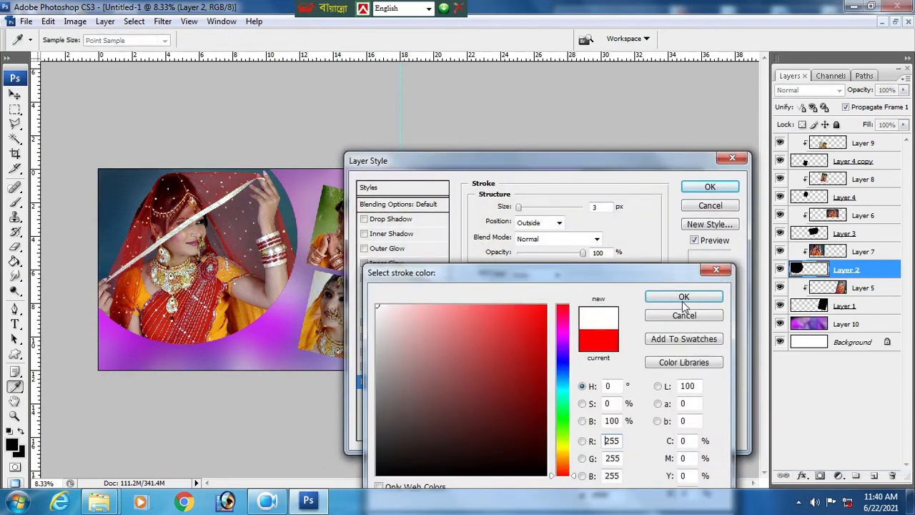
pyautogui.click(683, 297)
pyautogui.write('30')
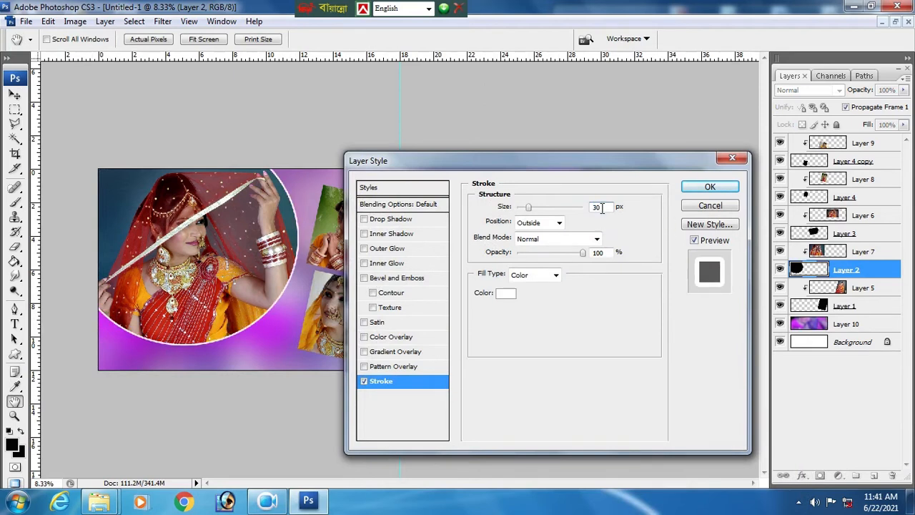
pyautogui.press('BackSpace')
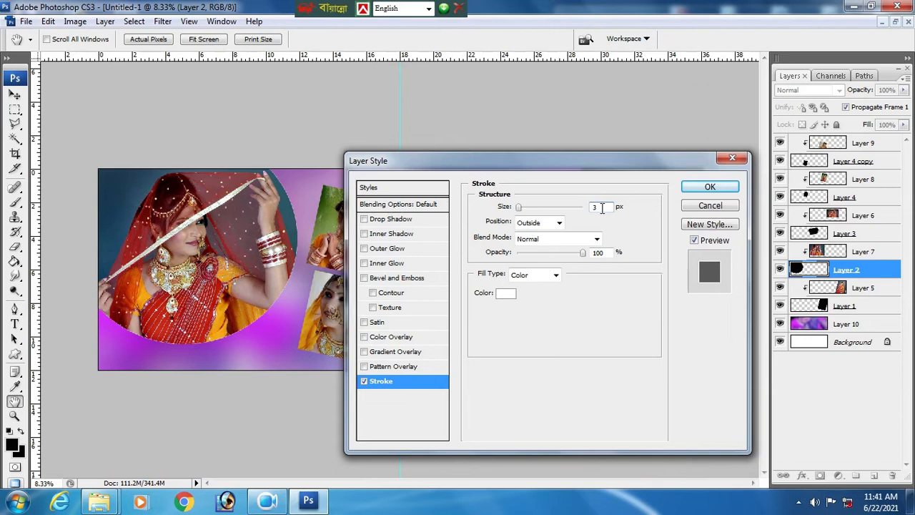
pyautogui.write('5')
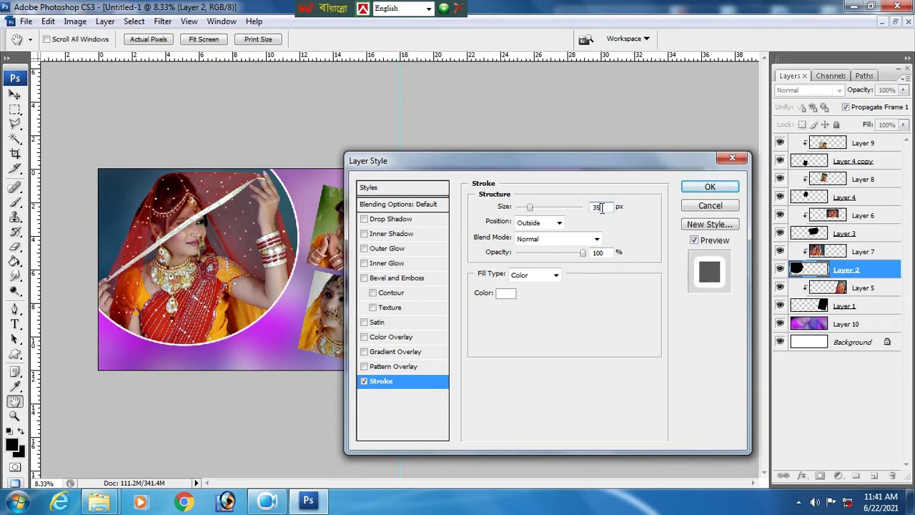
# Step: Add a drop shadow to the circle's layer with distance 24 px, spread 22% and size 73 px, and apply the layer style
pyautogui.click(389, 220)
pyautogui.moveTo(524, 293); pyautogui.dragTo(533, 268)
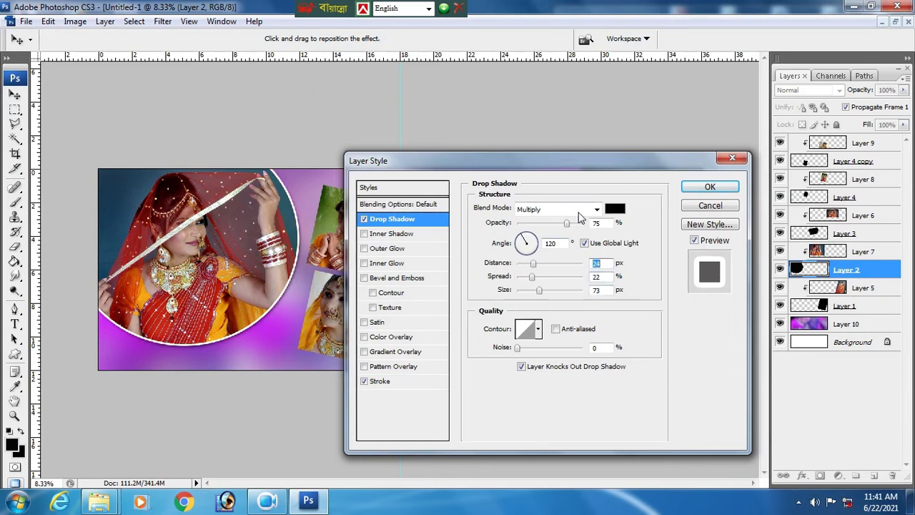
pyautogui.click(707, 187)
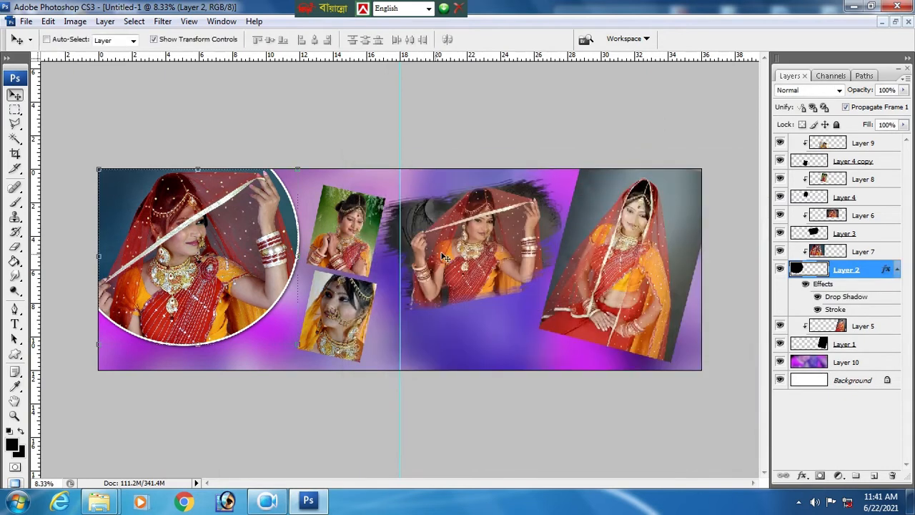
# Step: Add a white 20 px outside stroke to Layer 4, the frame of the upper small photo
pyautogui.rightClick(334, 230)
pyautogui.click(370, 253)
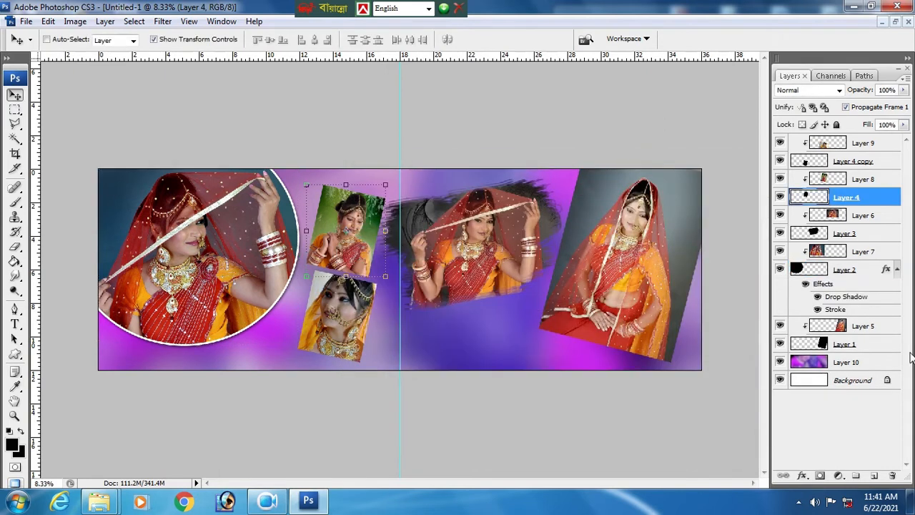
pyautogui.click(802, 476)
pyautogui.click(816, 465)
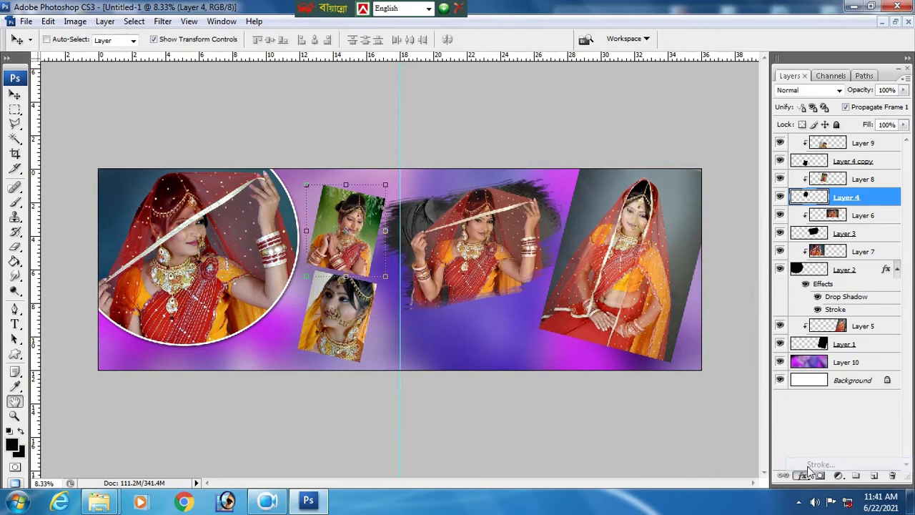
pyautogui.click(501, 294)
pyautogui.click(374, 293)
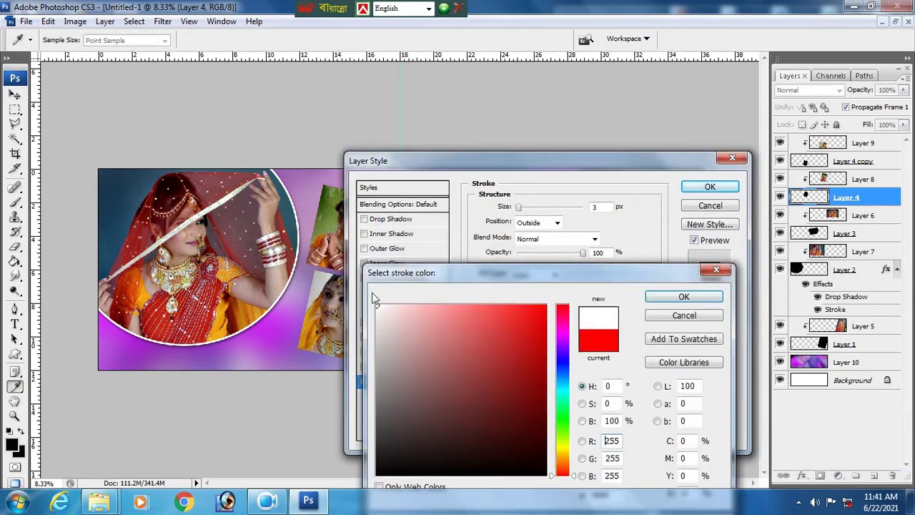
pyautogui.click(685, 298)
pyautogui.moveTo(593, 162); pyautogui.dragTo(679, 166)
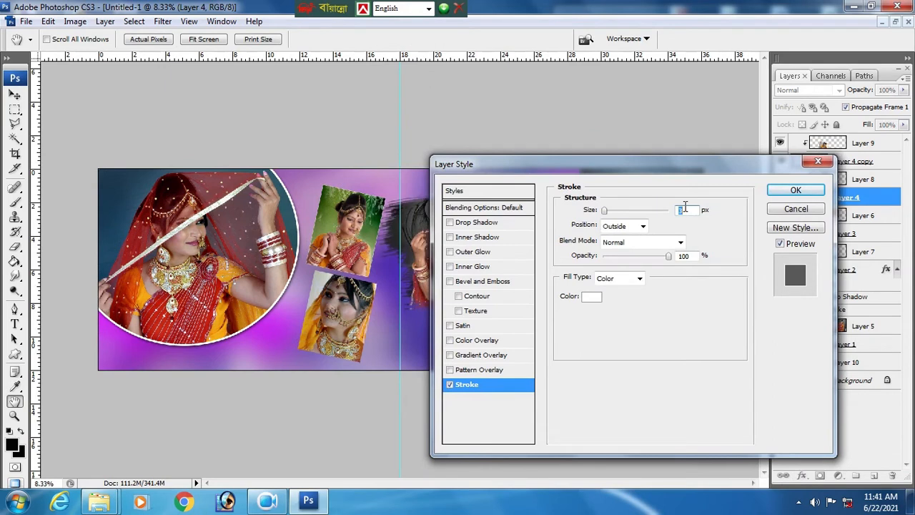
pyautogui.write('20')
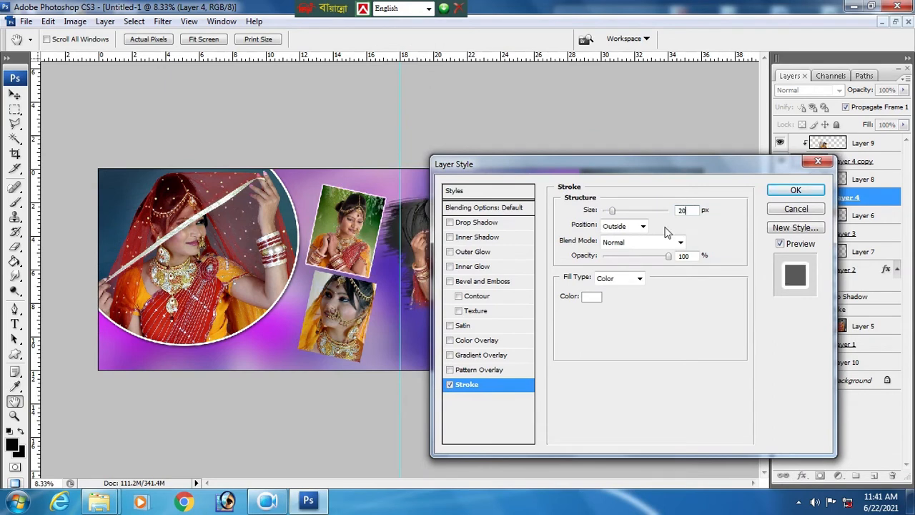
# Step: Add a drop shadow with distance 24 px and size 76 px, save the effects as style S1, and apply them
pyautogui.click(475, 223)
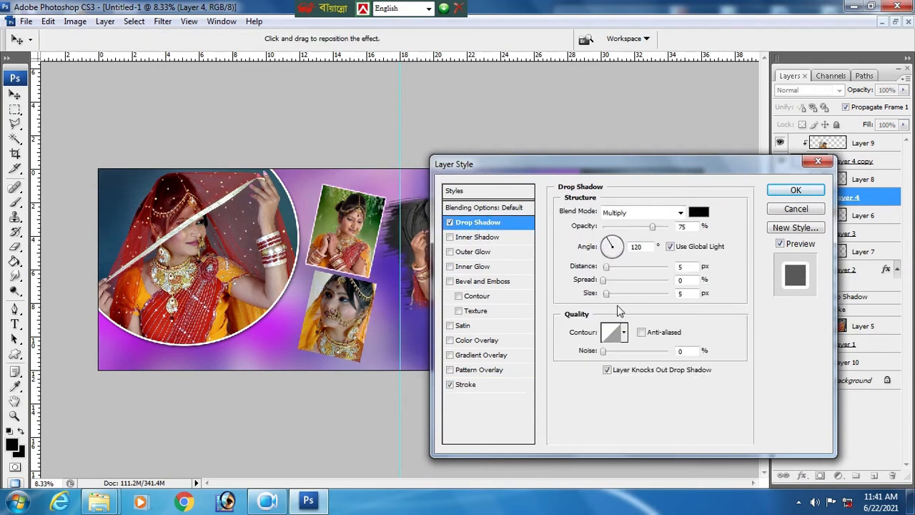
pyautogui.moveTo(613, 295); pyautogui.dragTo(619, 268)
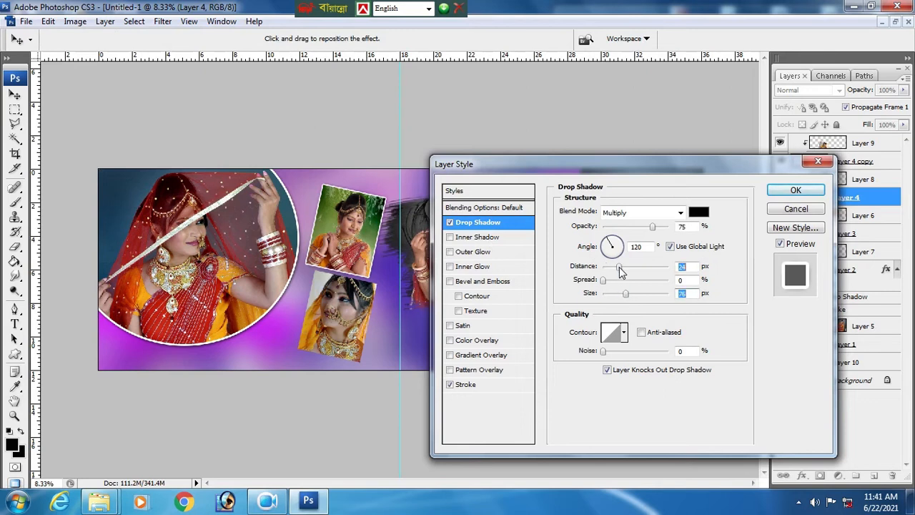
pyautogui.click(792, 227)
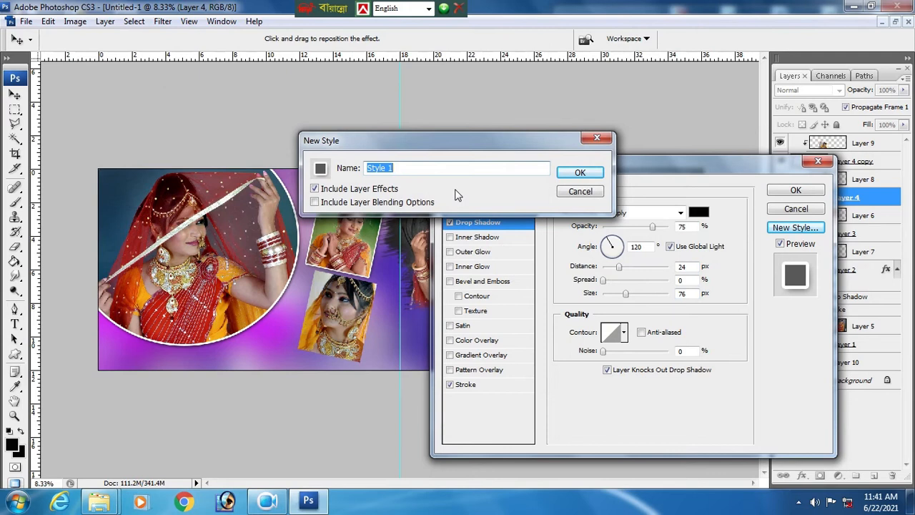
pyautogui.write('S1')
pyautogui.click(567, 172)
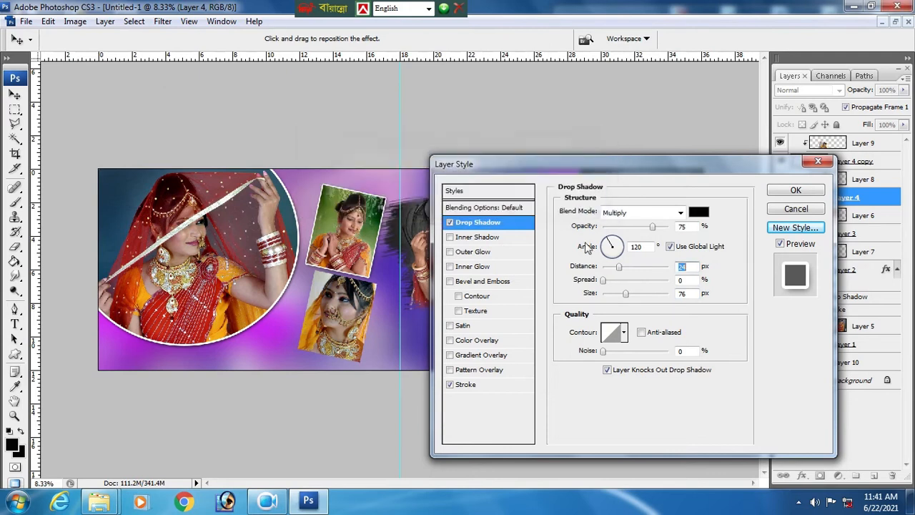
pyautogui.click(784, 195)
# Step: Select Layer 4 copy, the frame layer behind the lower small photo
pyautogui.rightClick(341, 314)
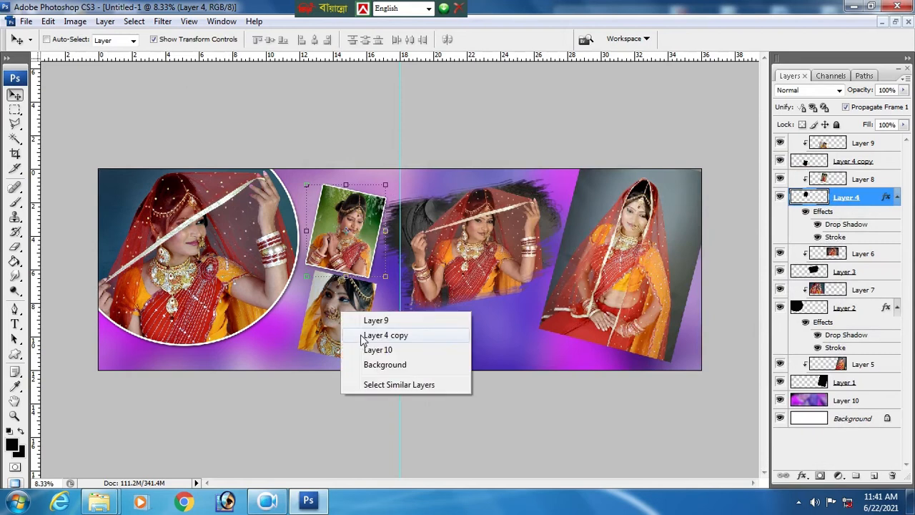
pyautogui.click(384, 335)
pyautogui.click(803, 476)
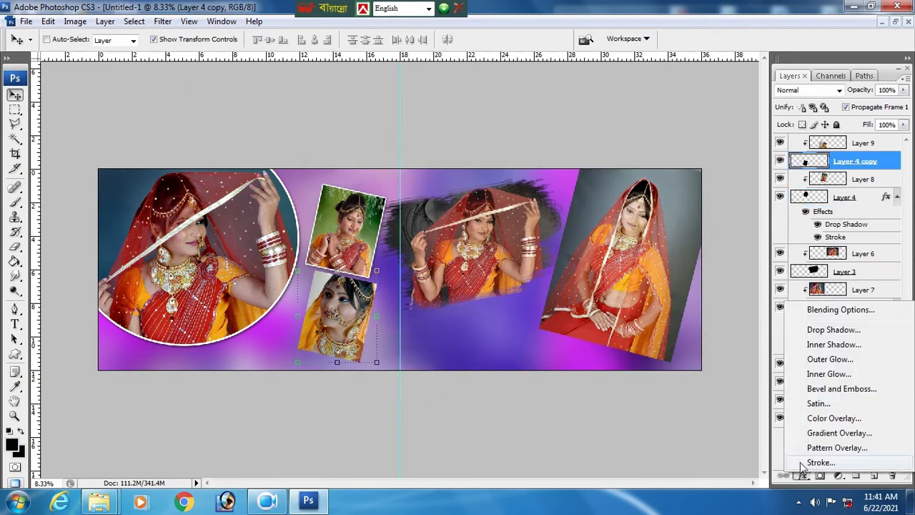
pyautogui.click(813, 465)
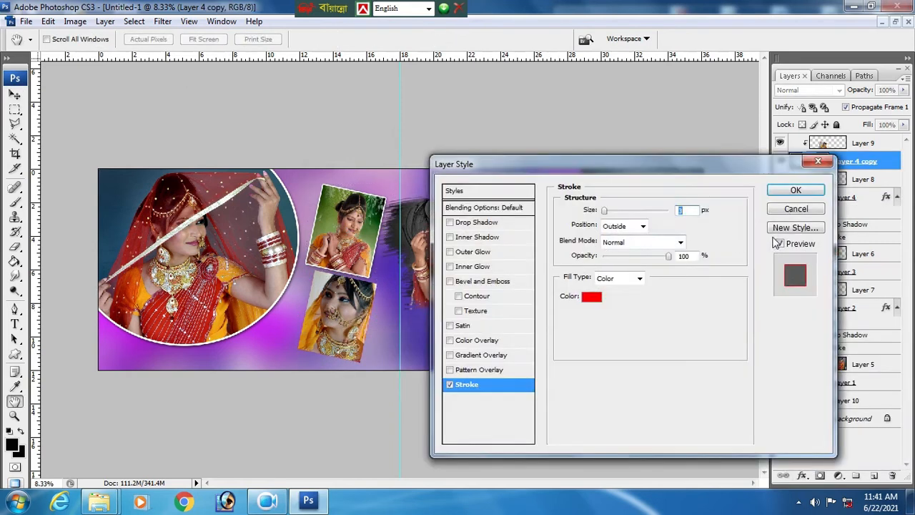
pyautogui.click(796, 209)
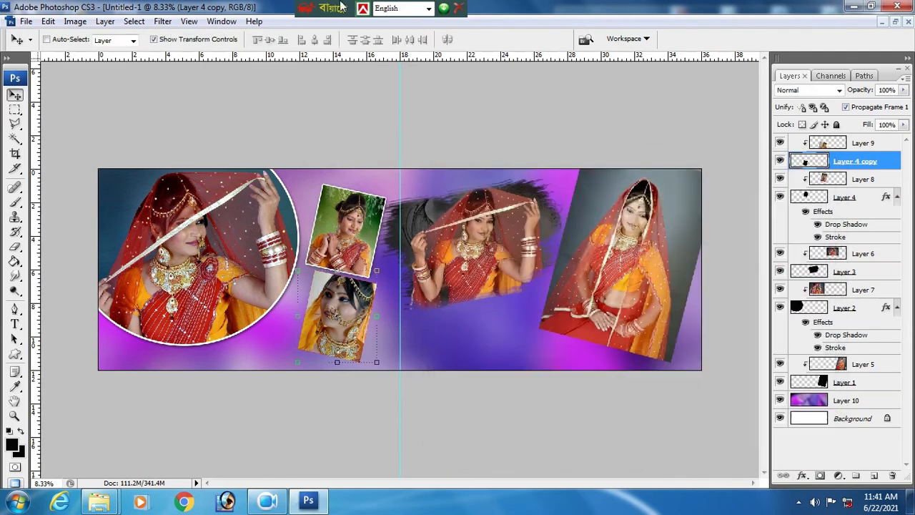
# Step: Show the Styles palette and apply the saved S1 style to the lower small photo's frame layer
pyautogui.click(189, 21)
pyautogui.moveTo(221, 21)
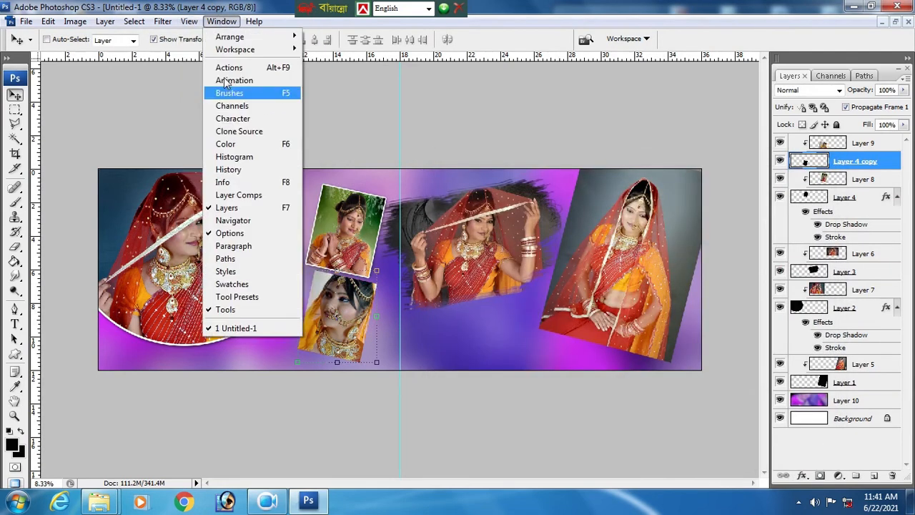
pyautogui.click(226, 271)
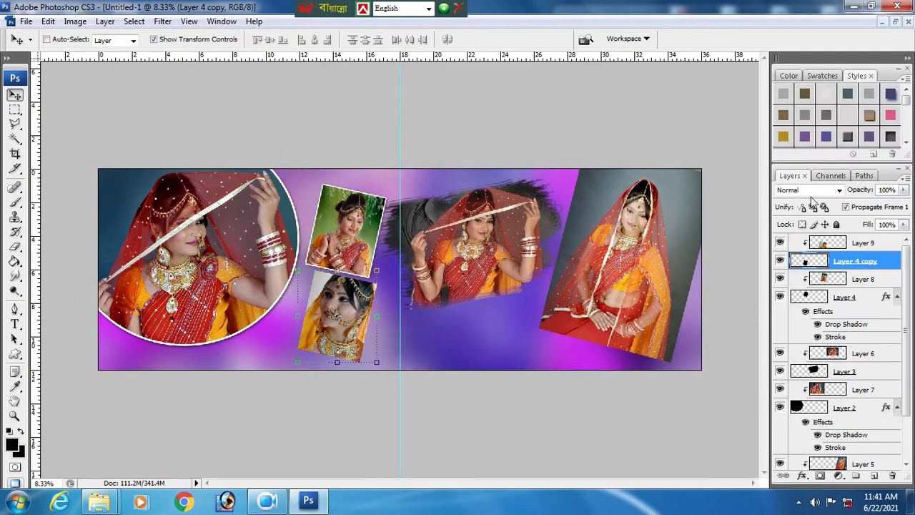
pyautogui.moveTo(906, 177); pyautogui.dragTo(906, 301)
pyautogui.scroll(-2, 885, 207)
pyautogui.scroll(-3, 885, 207)
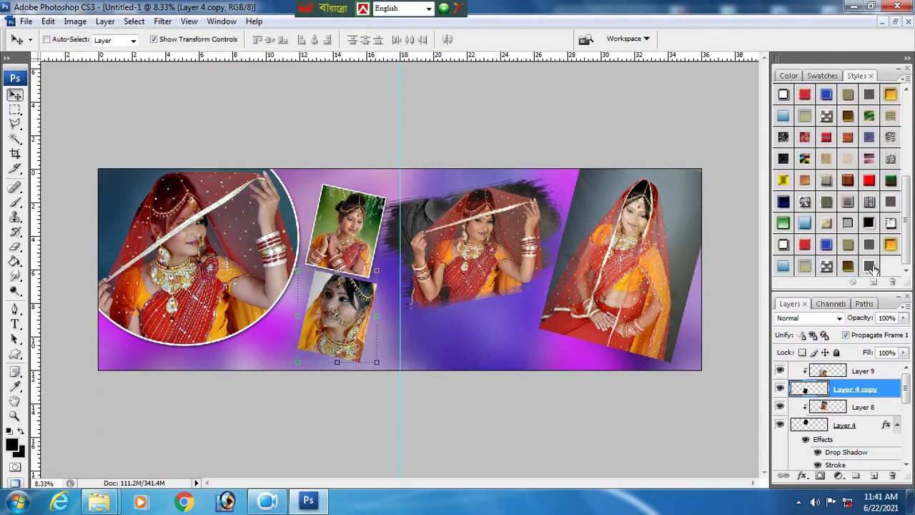
pyautogui.click(871, 266)
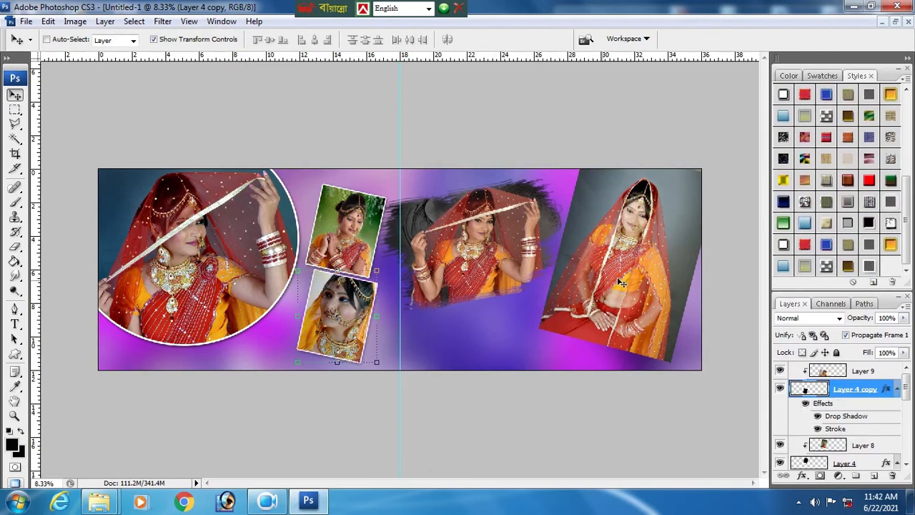
# Step: Apply the saved S1 style to Layer 1, the large tilted photo's frame, and close the Styles palette
pyautogui.rightClick(635, 262)
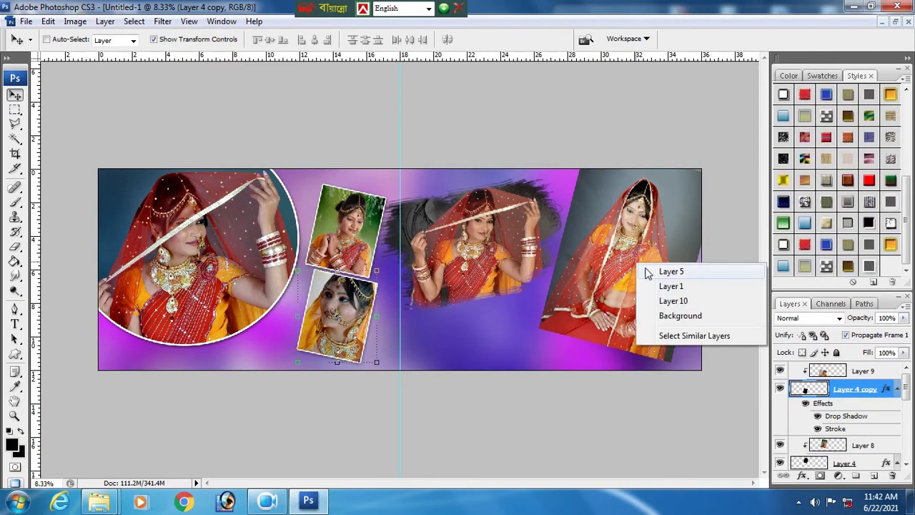
pyautogui.click(658, 284)
pyautogui.click(871, 267)
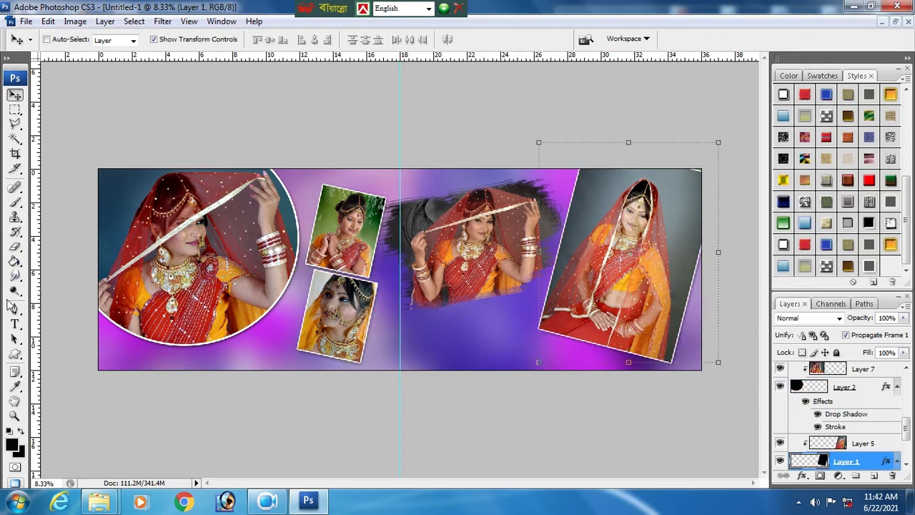
pyautogui.click(14, 415)
pyautogui.click(305, 256)
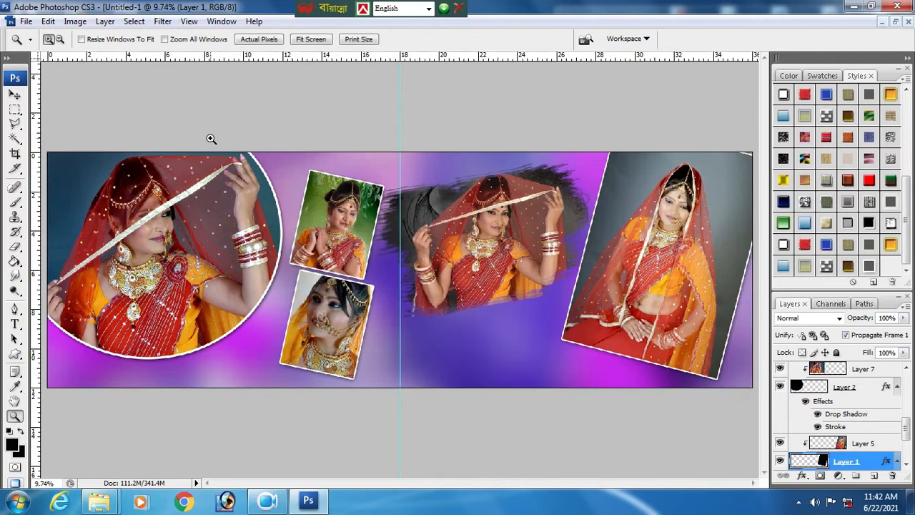
pyautogui.click(907, 68)
pyautogui.rightClick(441, 194)
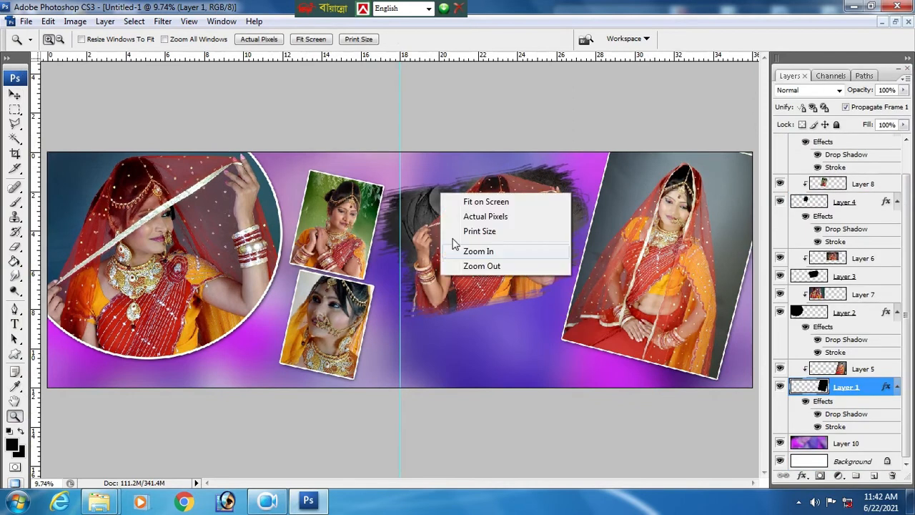
pyautogui.click(482, 266)
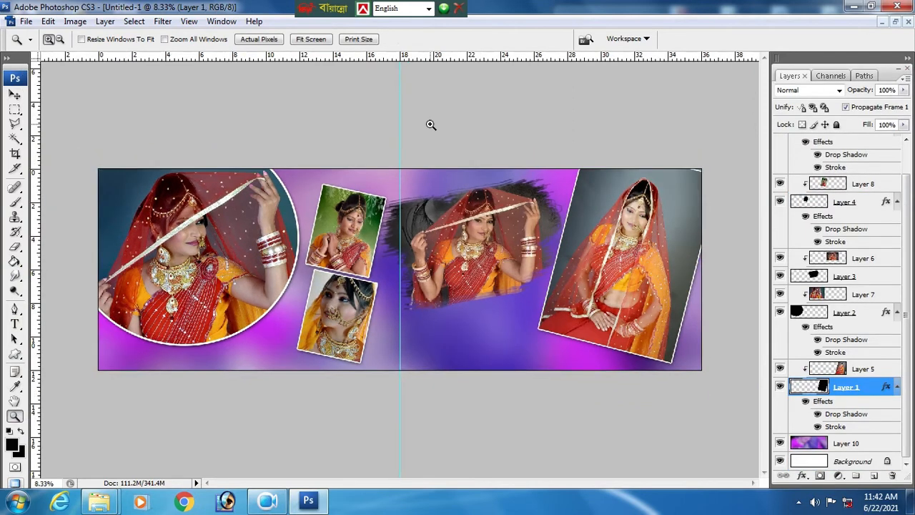
# Step: Duplicate Layer 10, the blurred purple backdrop
pyautogui.click(15, 94)
pyautogui.rightClick(434, 333)
pyautogui.click(441, 342)
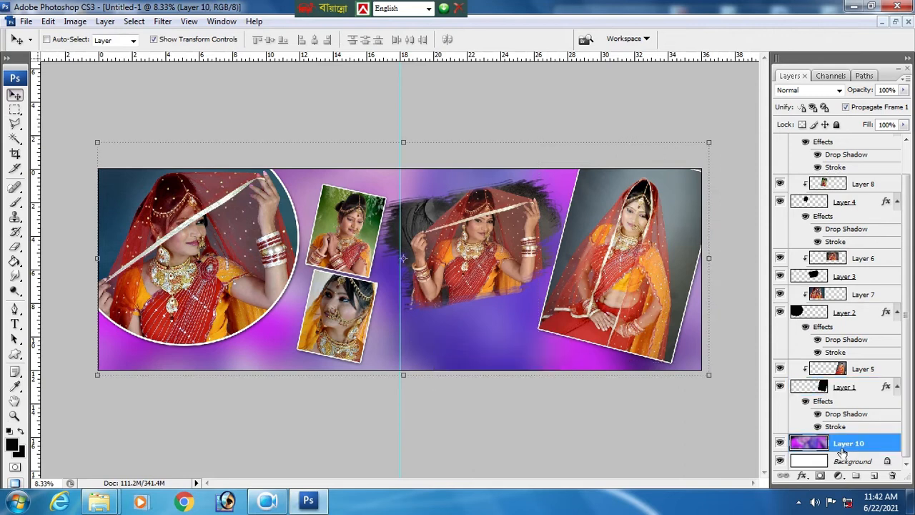
pyautogui.rightClick(842, 452)
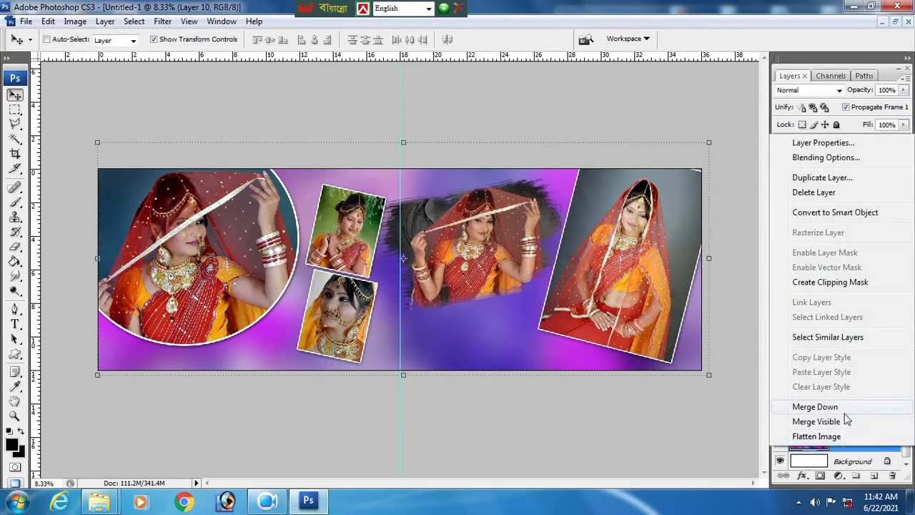
pyautogui.click(821, 177)
pyautogui.click(575, 151)
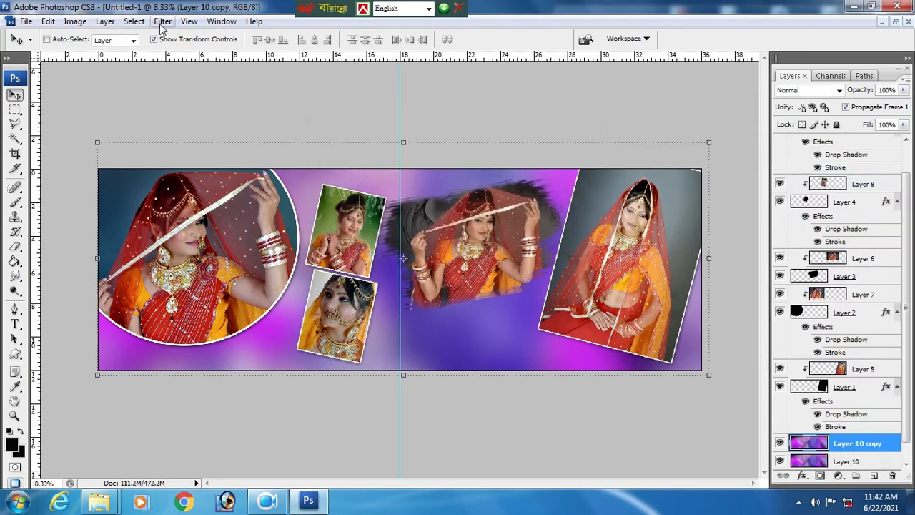
# Step: Recolour the backdrop copy pale green with Hue/Saturation, using hue -145, lightness +73 and an increased saturation
pyautogui.hotkey('ctrl', 'u')
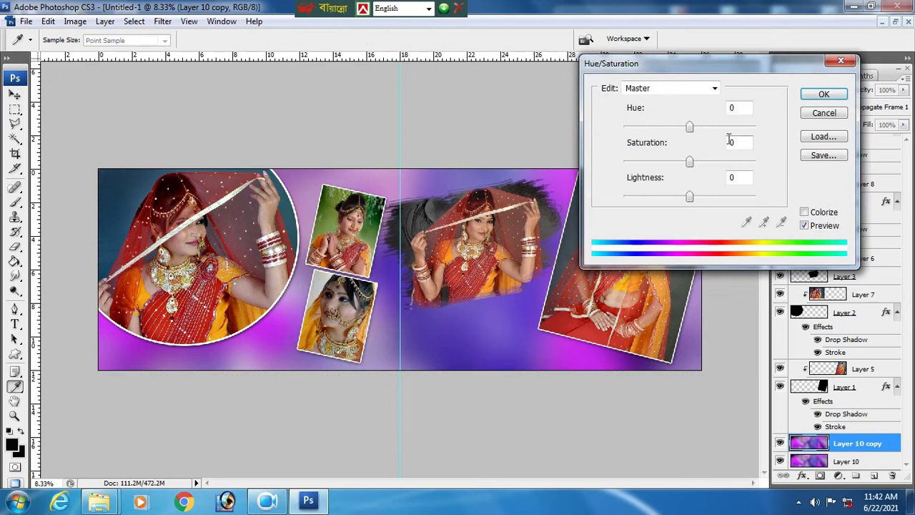
pyautogui.moveTo(690, 142); pyautogui.dragTo(646, 140)
pyautogui.moveTo(690, 196); pyautogui.dragTo(738, 197)
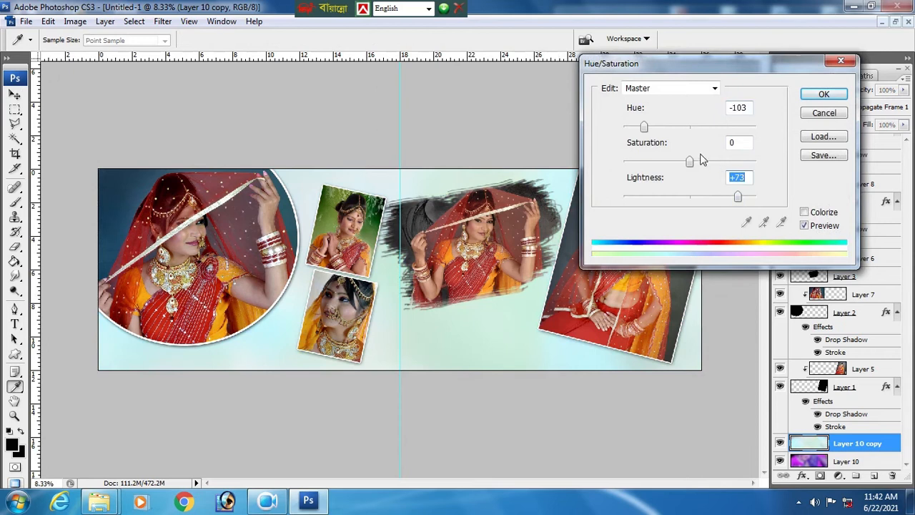
pyautogui.moveTo(649, 130)
pyautogui.mouseDown()
pyautogui.moveTo(750, 125)
pyautogui.moveTo(632, 128)
pyautogui.mouseUp()
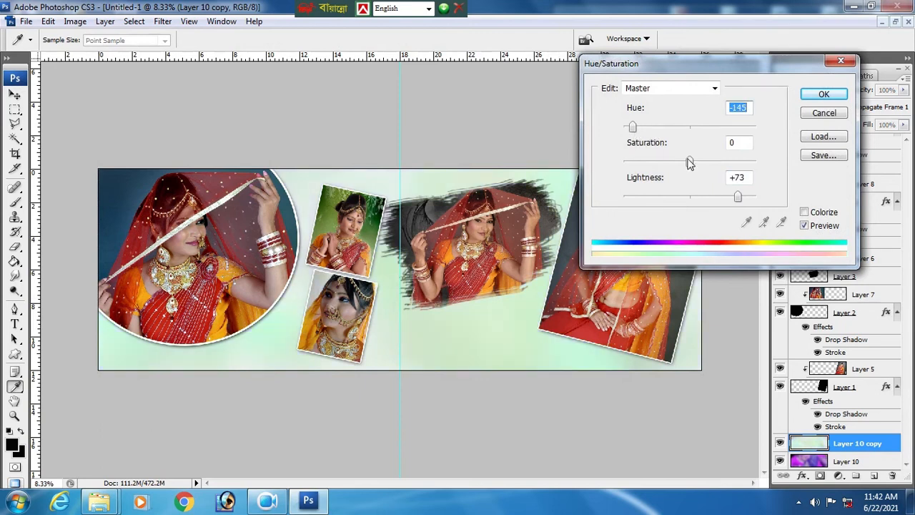
pyautogui.moveTo(720, 162); pyautogui.dragTo(749, 165)
pyautogui.click(823, 93)
pyautogui.press('v')
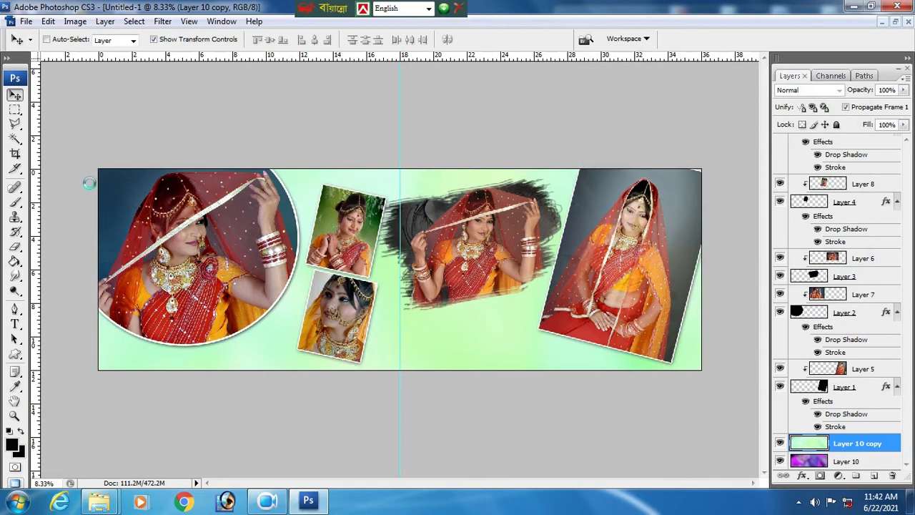
# Step: Draw a large elliptical selection around the middle of the spread and feather its edge
pyautogui.rightClick(15, 111)
pyautogui.click(50, 122)
pyautogui.moveTo(523, 349); pyautogui.dragTo(460, 327)
pyautogui.moveTo(405, 234); pyautogui.dragTo(430, 234)
pyautogui.rightClick(450, 230)
pyautogui.click(469, 270)
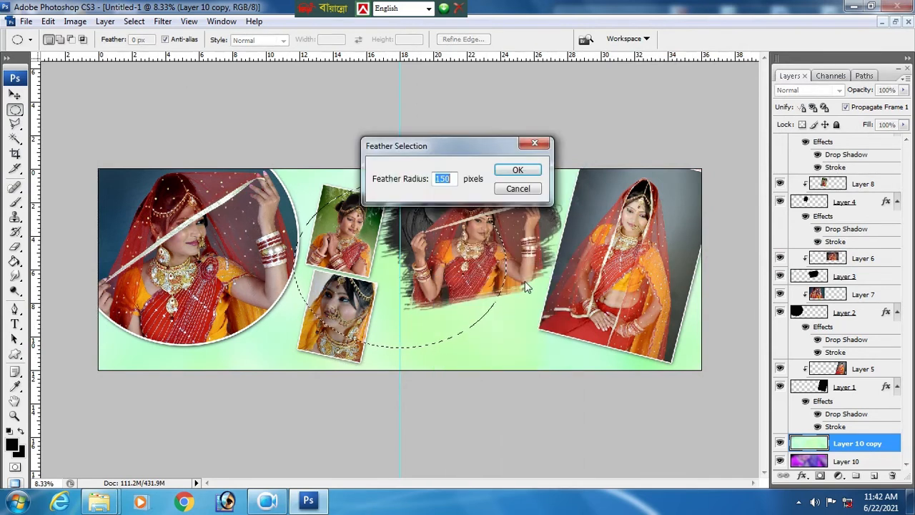
pyautogui.write('15')
pyautogui.press('Return')
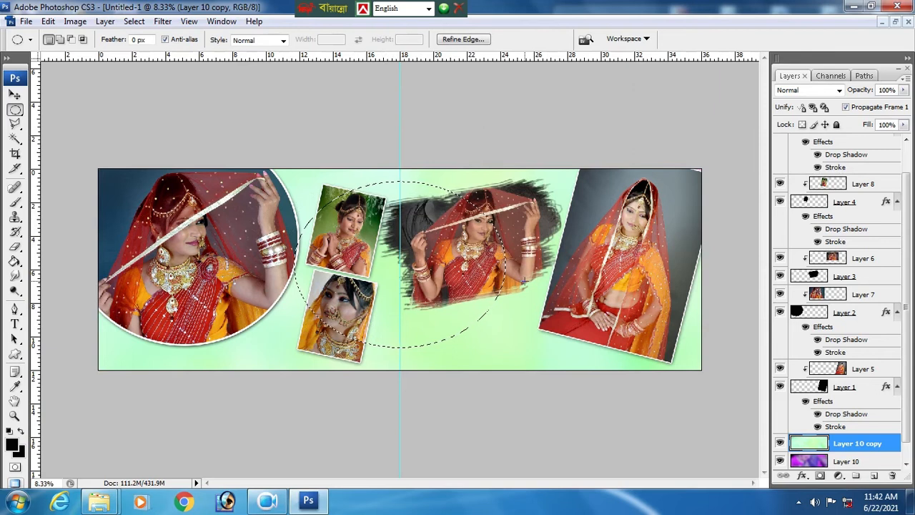
# Step: Delete the feathered ellipse from the green backdrop copy and clear the selection
pyautogui.press('Delete')
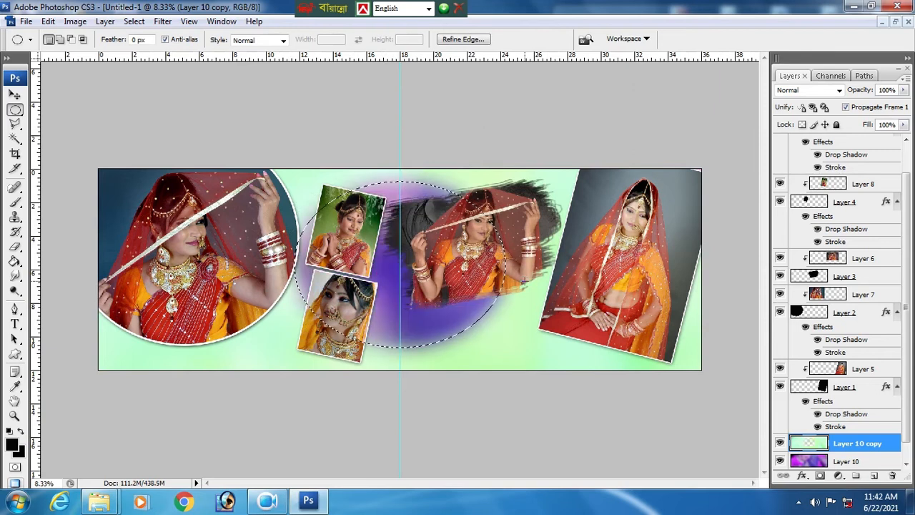
pyautogui.rightClick(296, 220)
pyautogui.click(320, 229)
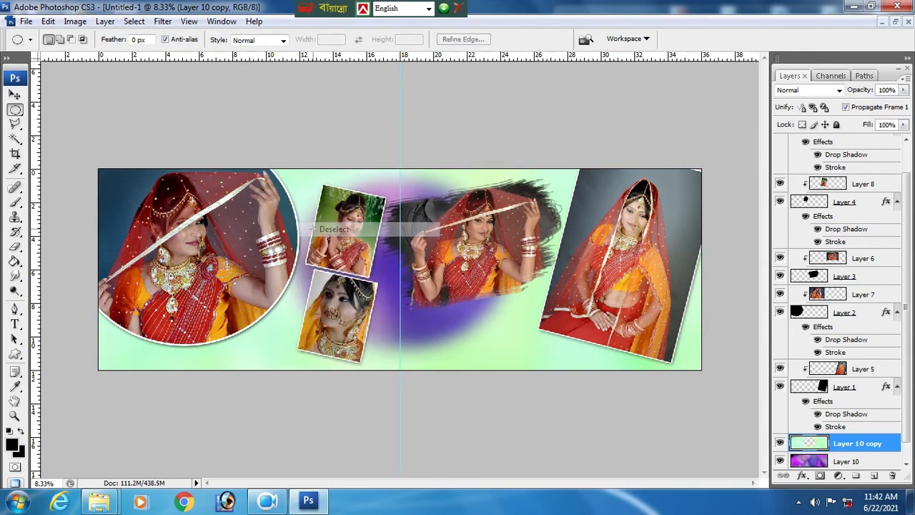
pyautogui.click(15, 94)
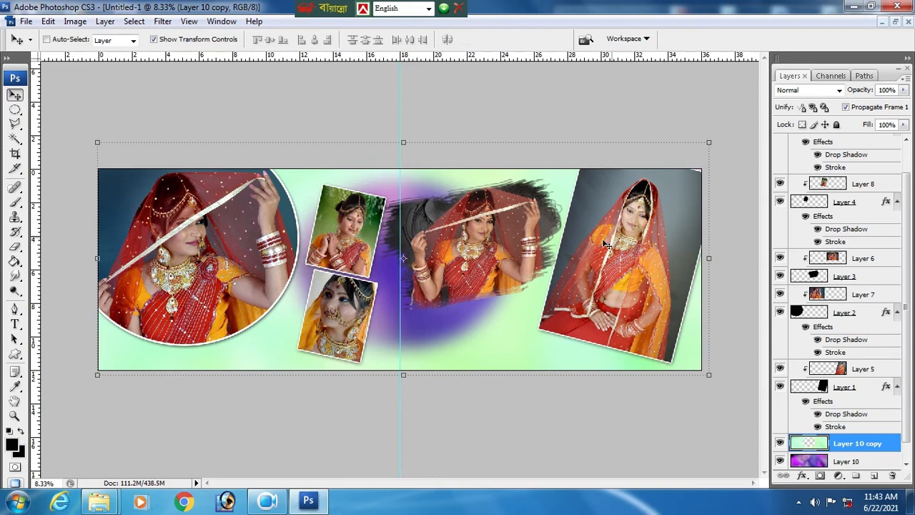
# Step: Scale the green Layer 10 copy to about 153% width and 112% height, rotate it about 3.8° and position its opening behind the middle photo
pyautogui.moveTo(711, 137); pyautogui.dragTo(781, 108)
pyautogui.moveTo(649, 194); pyautogui.dragTo(469, 248)
pyautogui.moveTo(608, 204); pyautogui.dragTo(810, 201)
pyautogui.moveTo(605, 284); pyautogui.dragTo(663, 275)
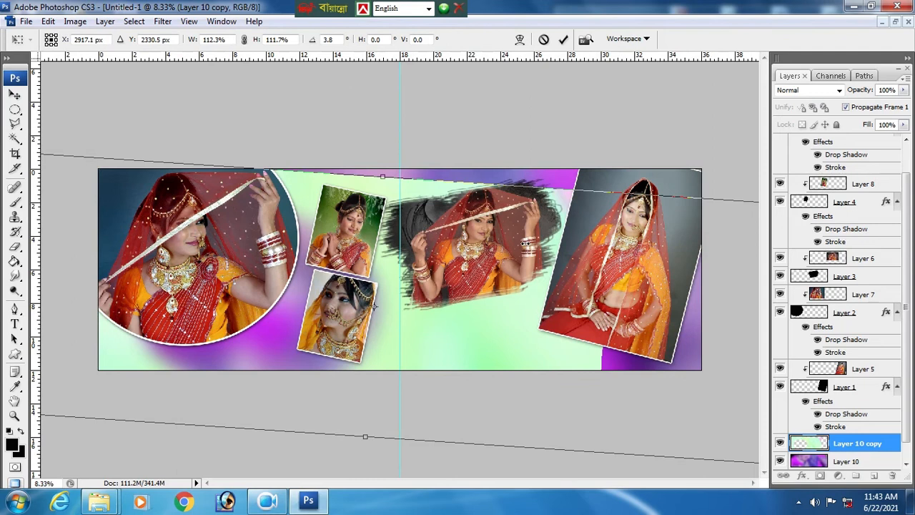
pyautogui.moveTo(421, 298); pyautogui.dragTo(500, 257)
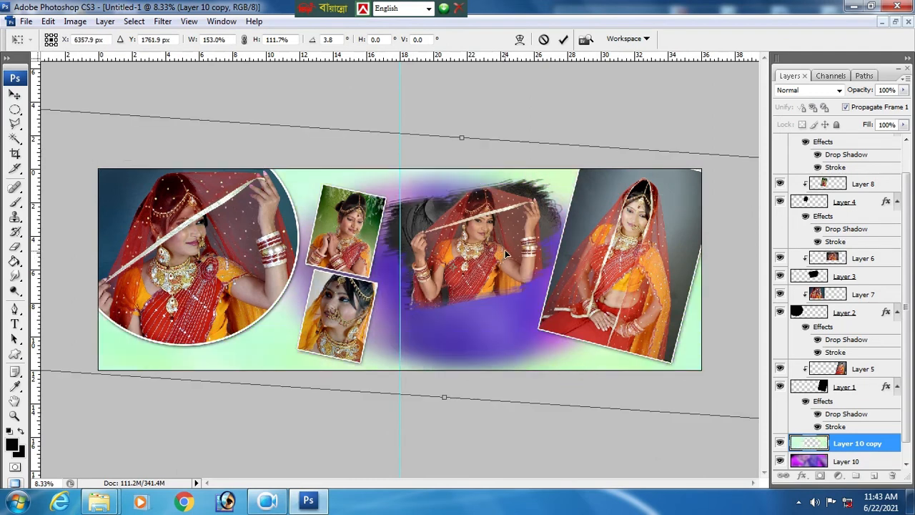
pyautogui.press('v')
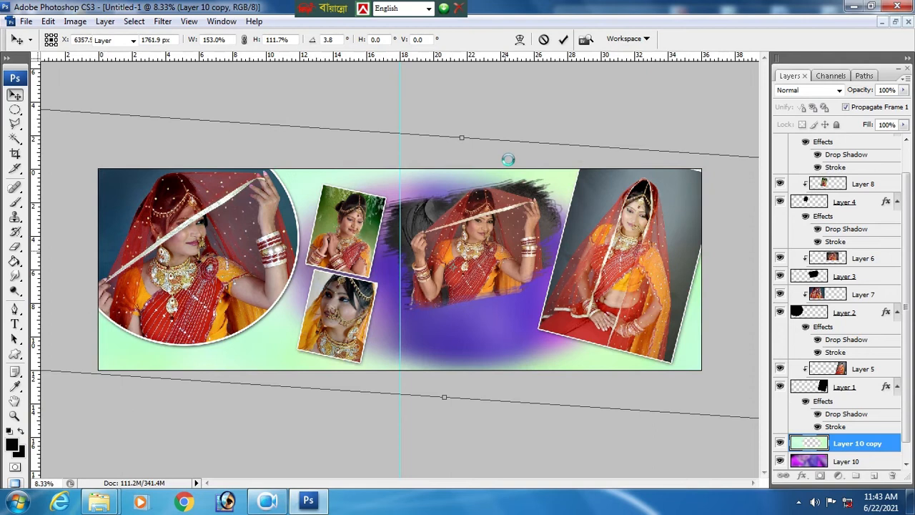
# Step: Add a small yellow Times New Roman text line "Weddingv" below the middle photo, directly above Layer 10
pyautogui.rightClick(477, 323)
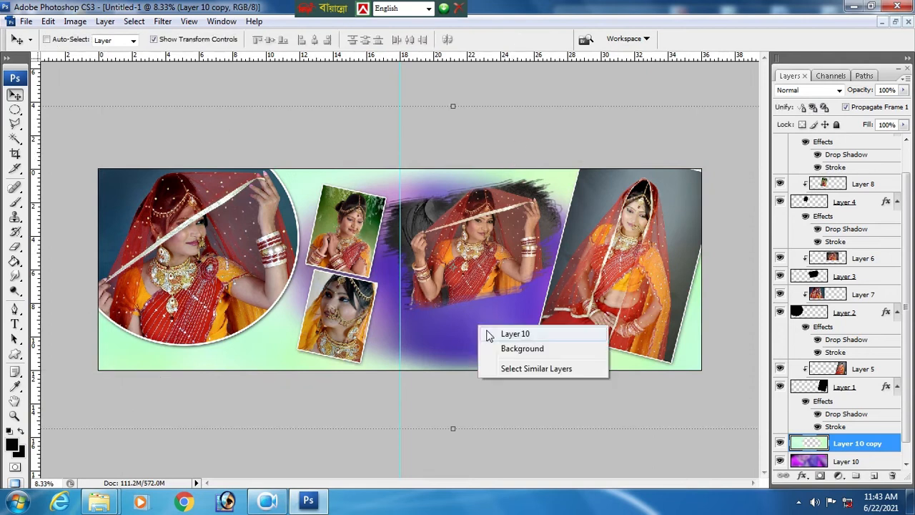
pyautogui.click(494, 331)
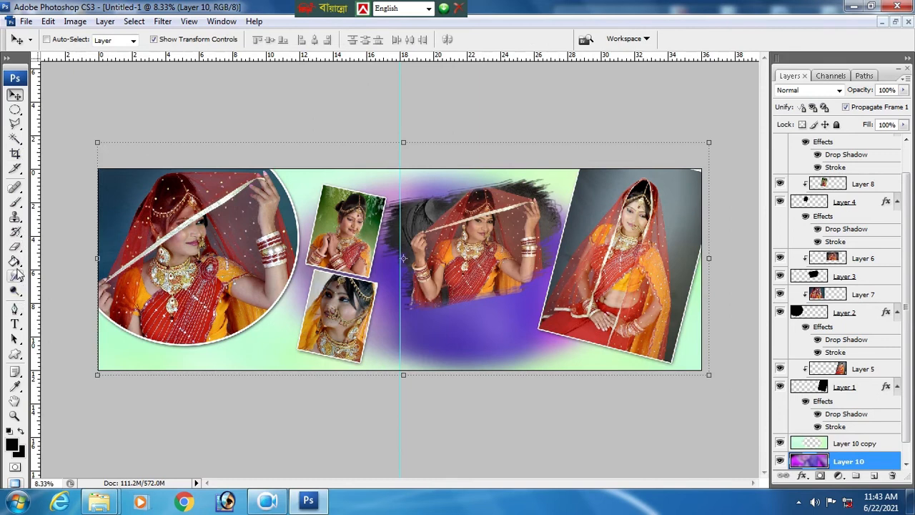
pyautogui.press('t')
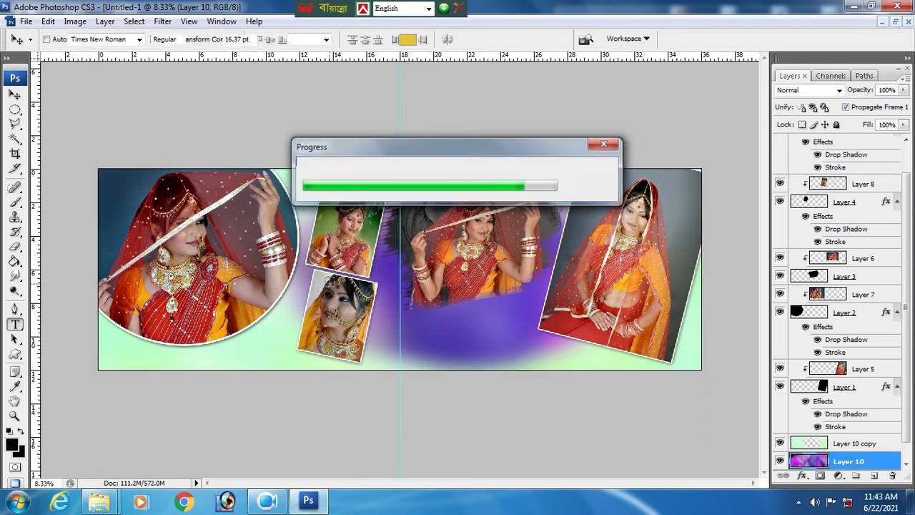
pyautogui.click(422, 329)
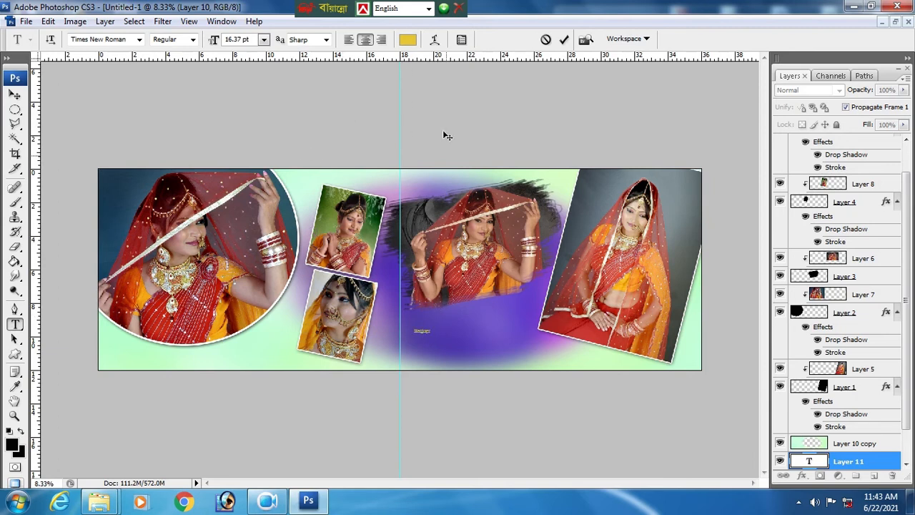
pyautogui.click(17, 96)
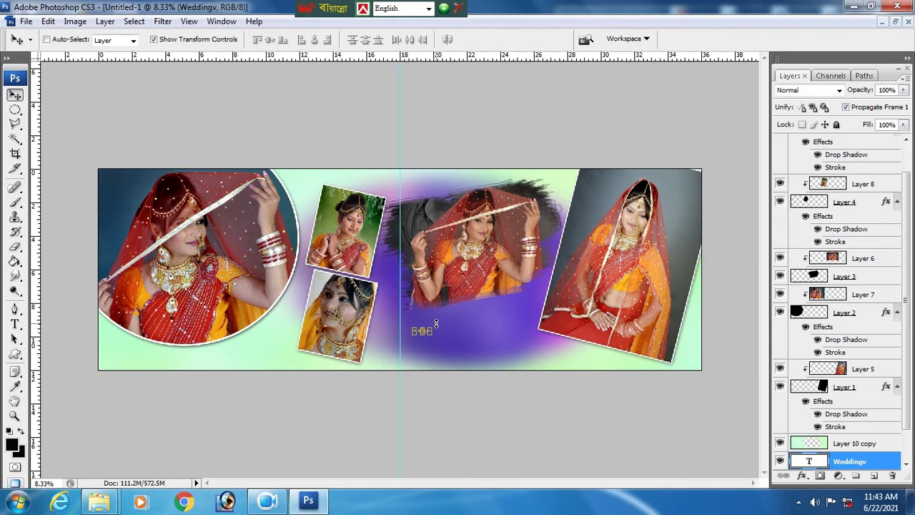
# Step: Enlarge the yellow text to title size and centre it on the purple area below the middle photo
pyautogui.moveTo(433, 323); pyautogui.dragTo(576, 289)
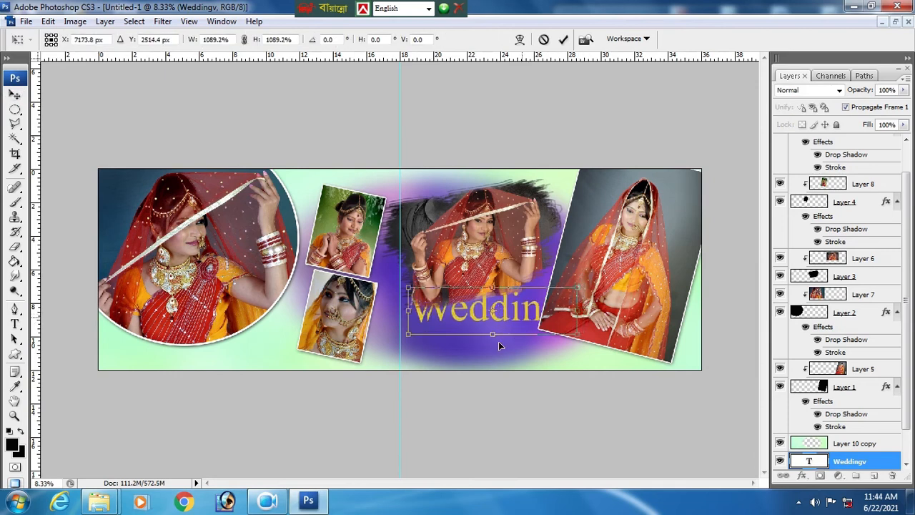
pyautogui.moveTo(500, 339); pyautogui.dragTo(493, 348)
pyautogui.moveTo(556, 340); pyautogui.dragTo(487, 333)
pyautogui.press('Return')
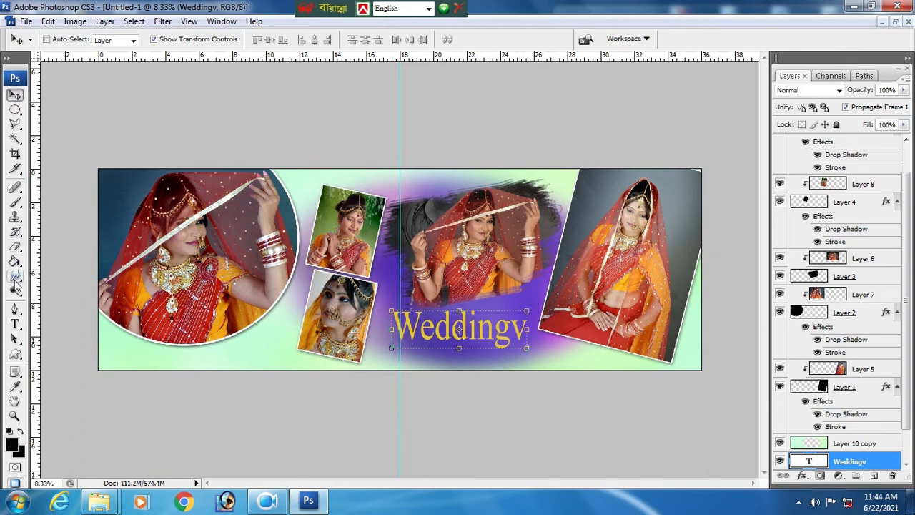
# Step: Correct the title to read "Wedding" and reshape it into lower, wider lettering below the middle photo
pyautogui.click(16, 324)
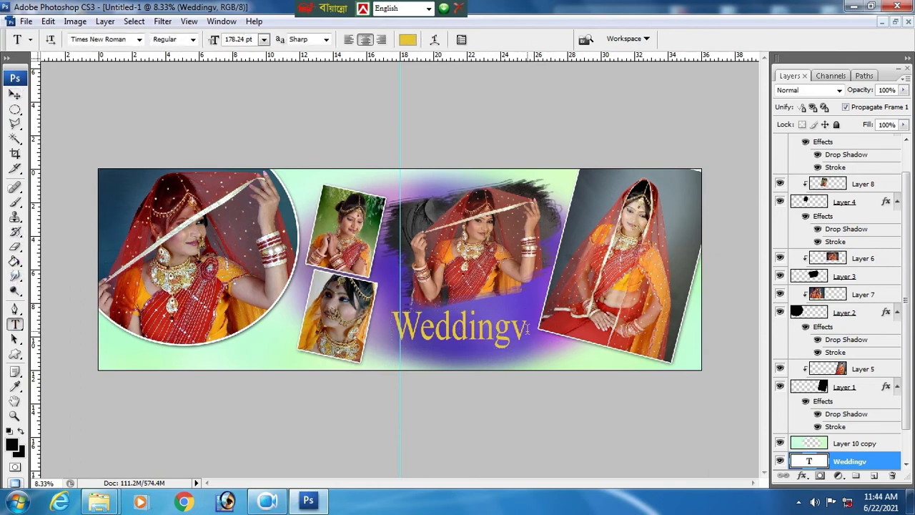
pyautogui.click(527, 327)
pyautogui.press('BackSpace')
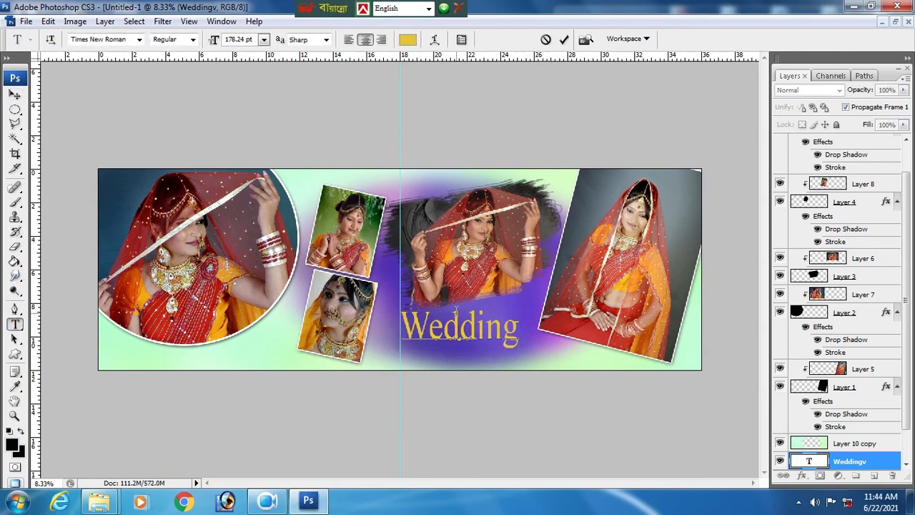
pyautogui.click(16, 94)
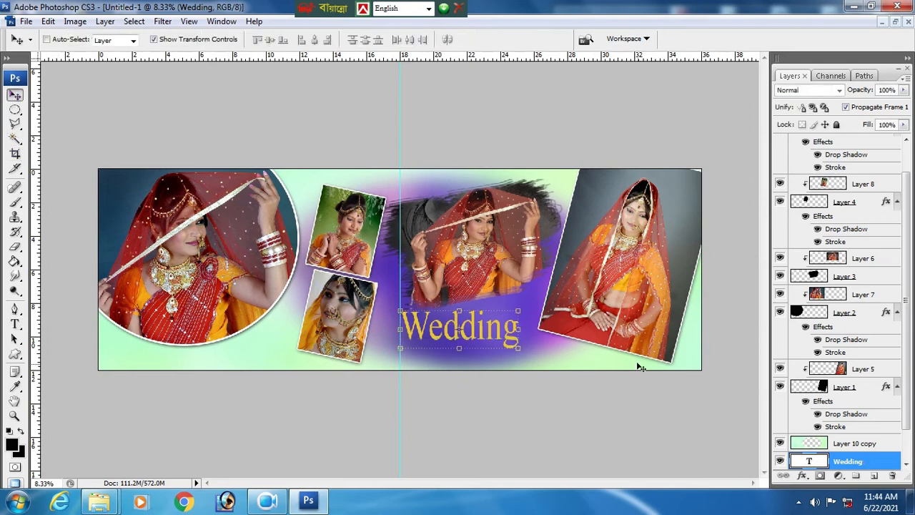
pyautogui.moveTo(519, 350); pyautogui.dragTo(503, 334)
pyautogui.press('Return')
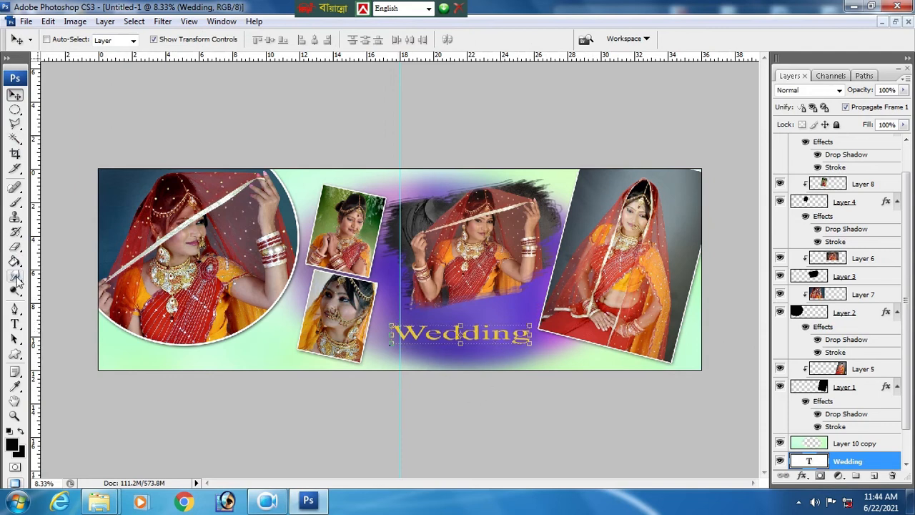
# Step: Change the text colour of the whole word "Wedding" to white
pyautogui.click(15, 324)
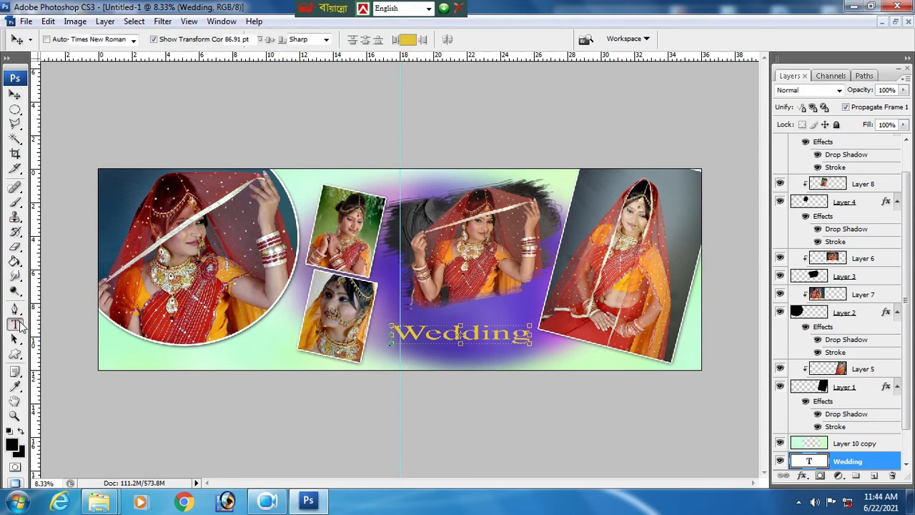
pyautogui.click(439, 338)
pyautogui.doubleClick(439, 338)
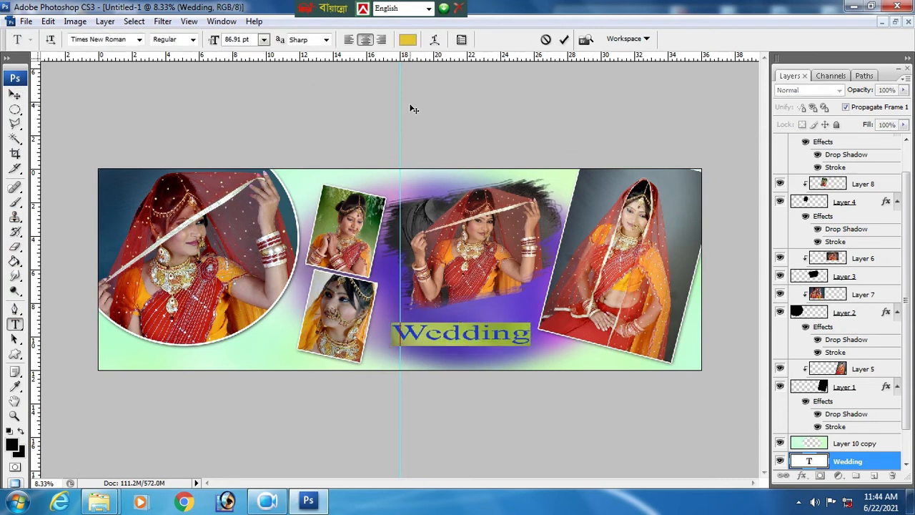
pyautogui.click(407, 40)
pyautogui.click(379, 308)
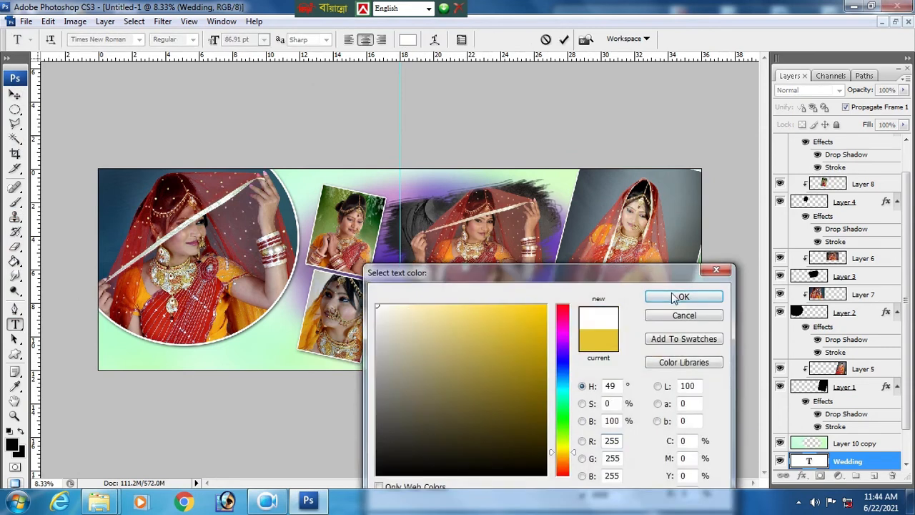
pyautogui.click(668, 297)
# Step: Colour the initial W of "Wedding" red and enlarge that letter to 114.91 pt
pyautogui.moveTo(426, 333); pyautogui.dragTo(394, 334)
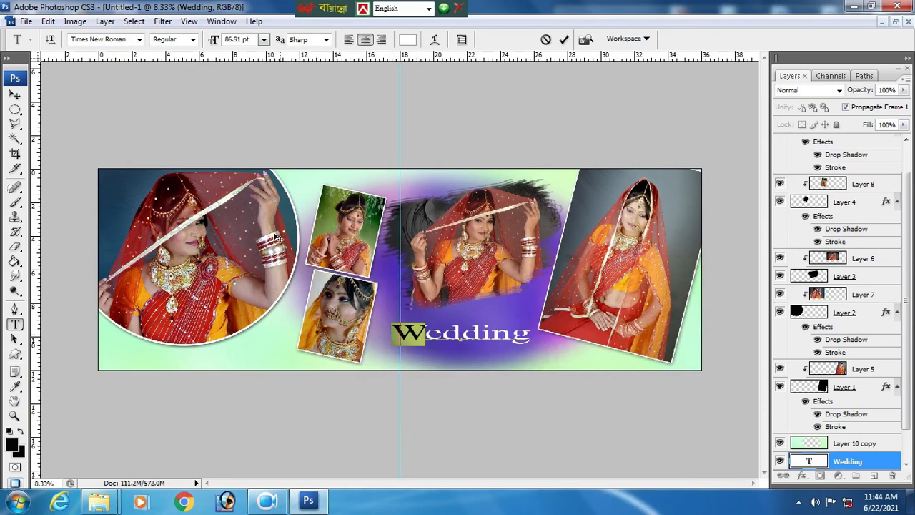
pyautogui.click(407, 41)
pyautogui.click(547, 305)
pyautogui.click(684, 296)
pyautogui.hotkey('ctrl', 'shift', '.')
pyautogui.hotkey('ctrl', 'shift', '.')
pyautogui.hotkey('ctrl', 'shift', '.')
pyautogui.hotkey('ctrl', 'shift', '.')
pyautogui.hotkey('ctrl', 'shift', '.')
pyautogui.hotkey('ctrl', 'shift', '.')
pyautogui.hotkey('ctrl', 'shift', '.')
pyautogui.hotkey('ctrl', 'shift', '.')
pyautogui.hotkey('ctrl', 'shift', '.')
pyautogui.hotkey('ctrl', 'shift', '.')
pyautogui.hotkey('ctrl', 'shift', '.')
pyautogui.hotkey('ctrl', 'shift', '.')
pyautogui.hotkey('ctrl', 'shift', '.')
pyautogui.hotkey('ctrl', 'shift', '.')
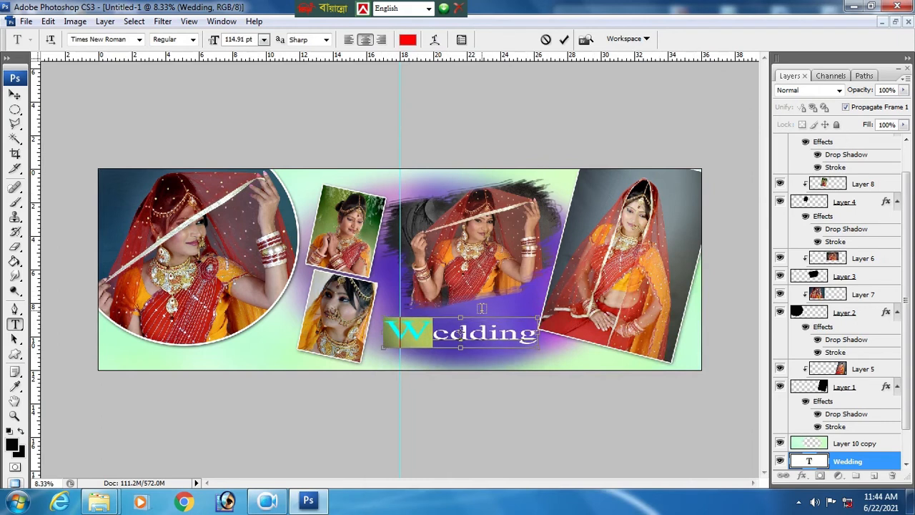
pyautogui.click(14, 95)
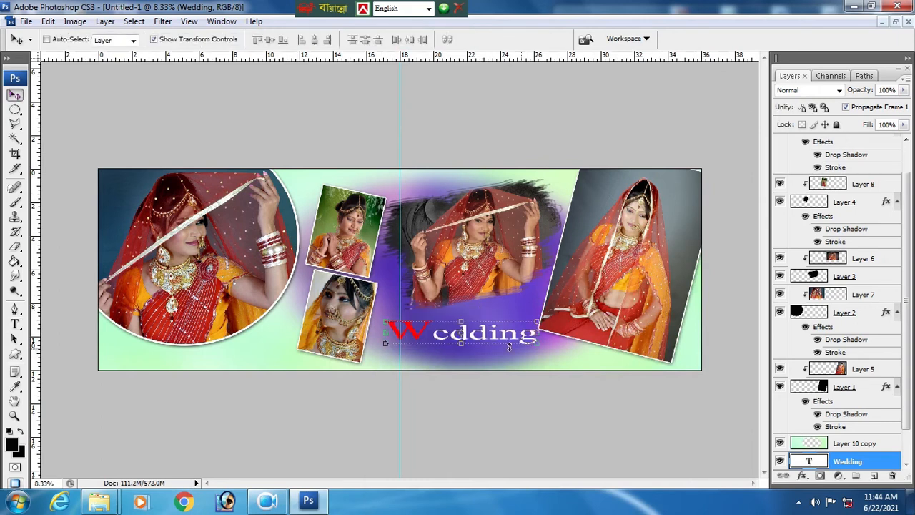
# Step: Narrow the "Wedding" title and place it between the centre guide and the tilted photo at the spread's right end
pyautogui.hotkey('ctrl', 't')
pyautogui.moveTo(537, 333); pyautogui.dragTo(495, 337)
pyautogui.press('Return')
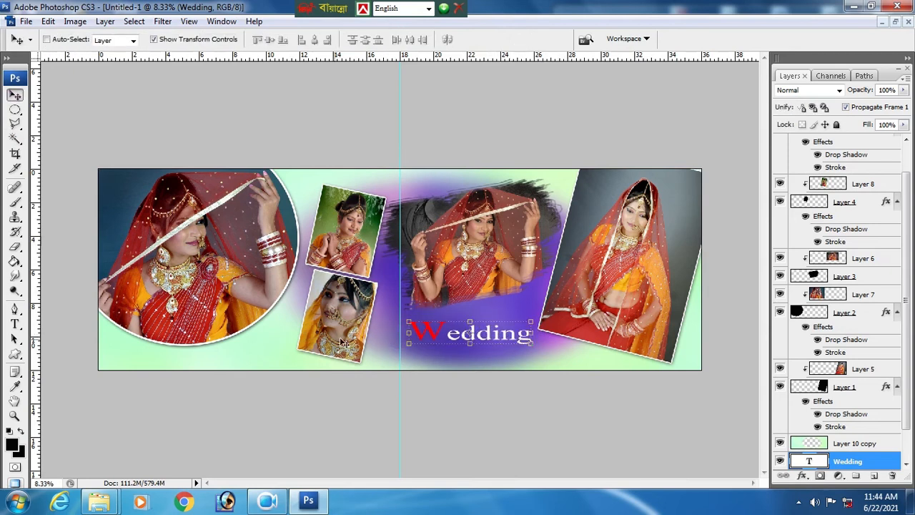
# Step: Set the blending mode of the green Layer 10 copy to Exclusion
pyautogui.rightClick(251, 339)
pyautogui.click(263, 350)
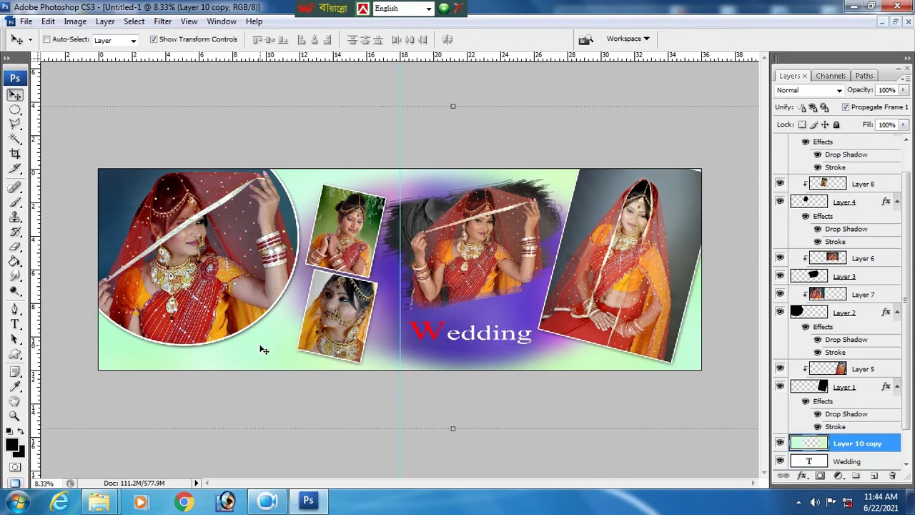
pyautogui.click(808, 90)
pyautogui.click(816, 107)
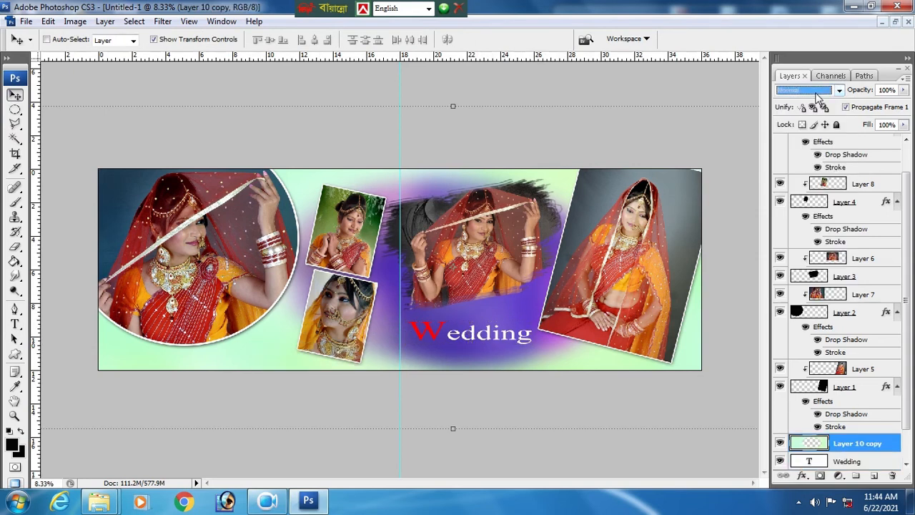
pyautogui.press('Down')
pyautogui.press('Down')
pyautogui.press('Down')
pyautogui.press('Down')
pyautogui.press('Down')
pyautogui.press('Down')
pyautogui.press('Down')
pyautogui.press('Down')
pyautogui.press('Down')
pyautogui.press('Down')
pyautogui.press('Down')
pyautogui.press('Down')
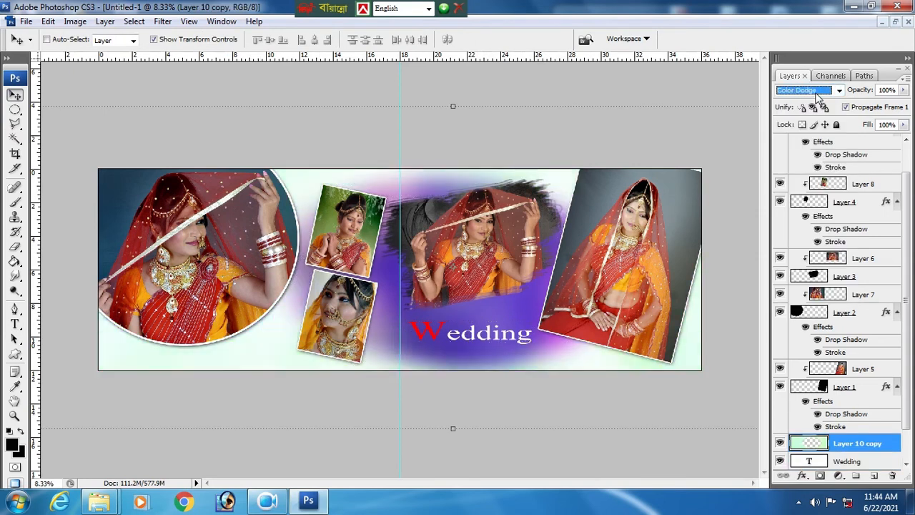
pyautogui.press('Up')
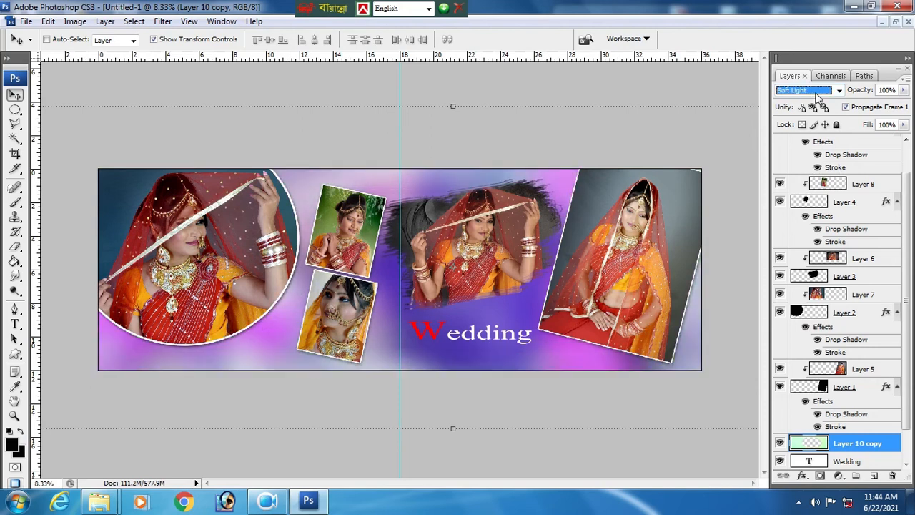
pyautogui.press('Down')
pyautogui.press('Down')
pyautogui.press('Down')
pyautogui.press('Down')
pyautogui.press('Down')
pyautogui.press('Down')
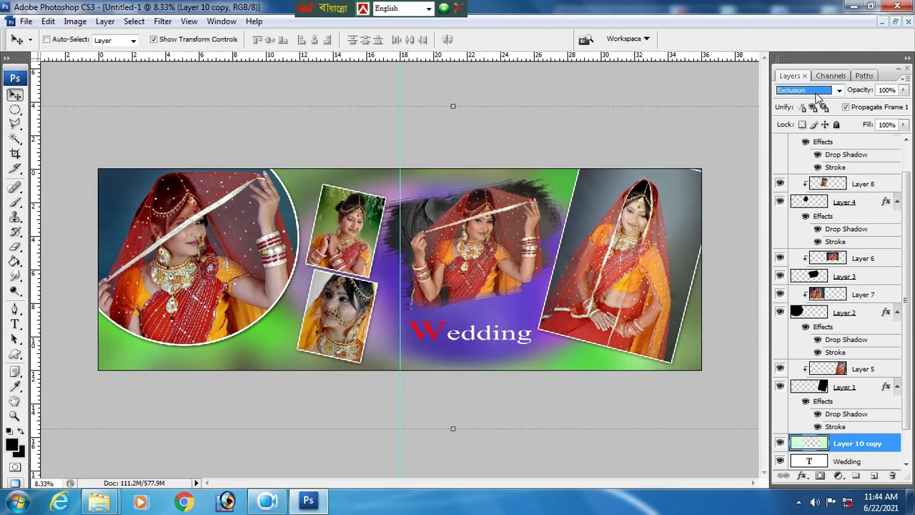
pyautogui.click(15, 386)
pyautogui.rightClick(335, 272)
pyautogui.click(341, 285)
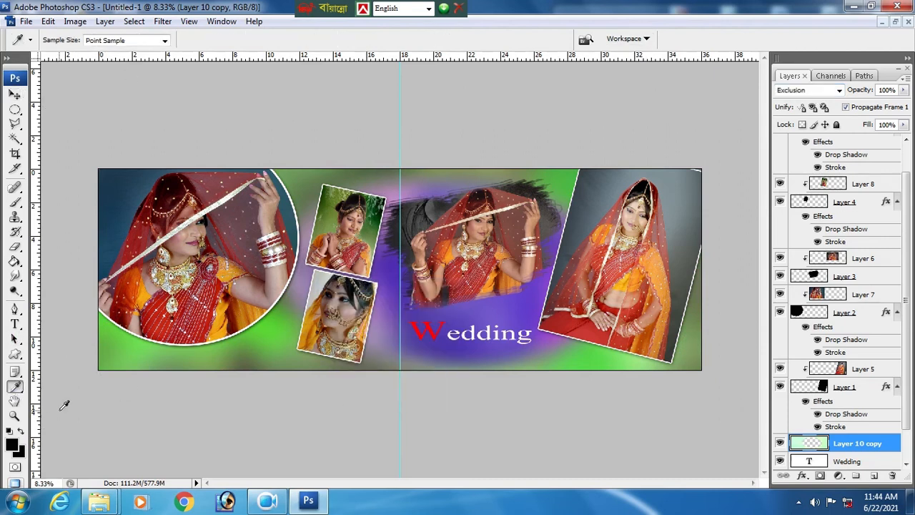
pyautogui.click(15, 414)
pyautogui.rightClick(454, 266)
pyautogui.click(479, 282)
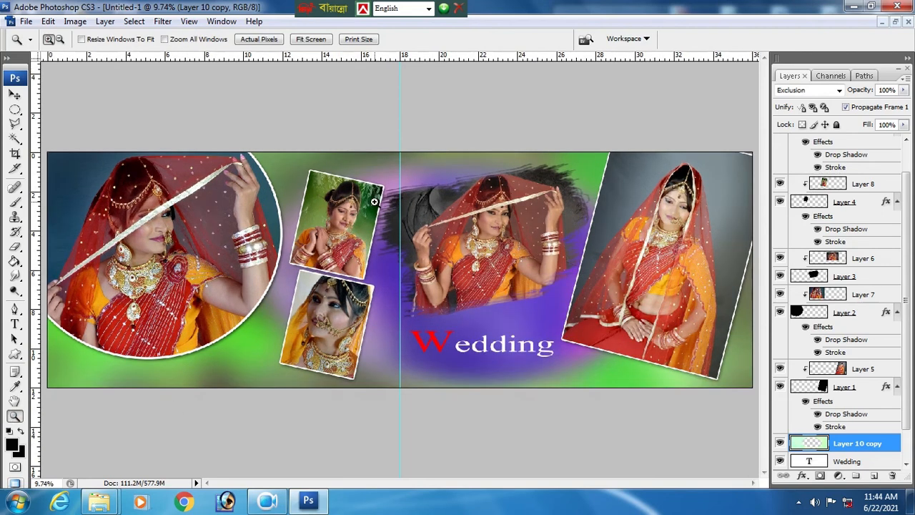
pyautogui.rightClick(375, 204)
pyautogui.click(424, 277)
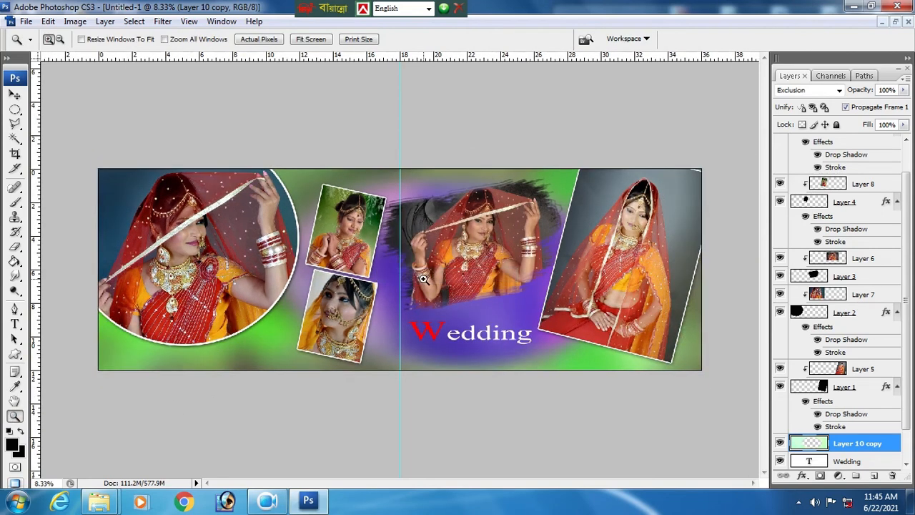
# Step: Save the layout to the Desktop as a JPEG named "Album Page" at quality 12, Maximum, with Baseline Optimized
pyautogui.click(26, 22)
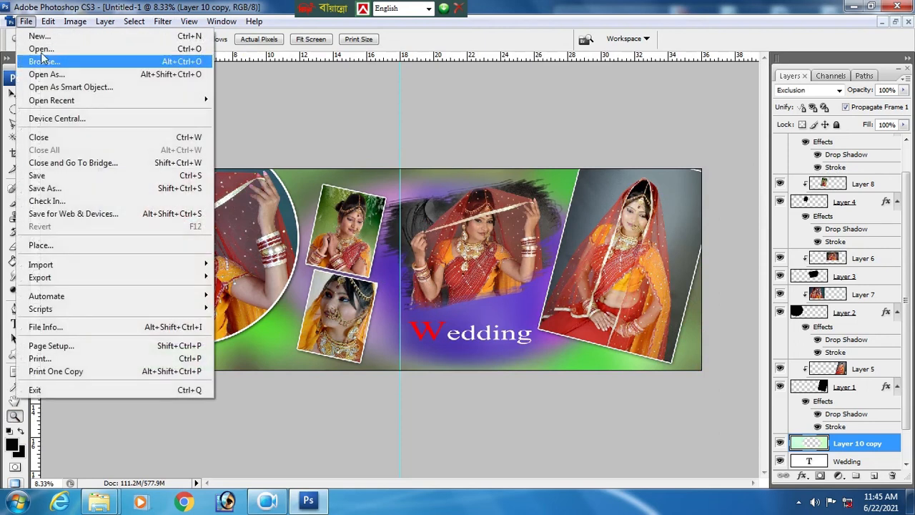
pyautogui.click(44, 188)
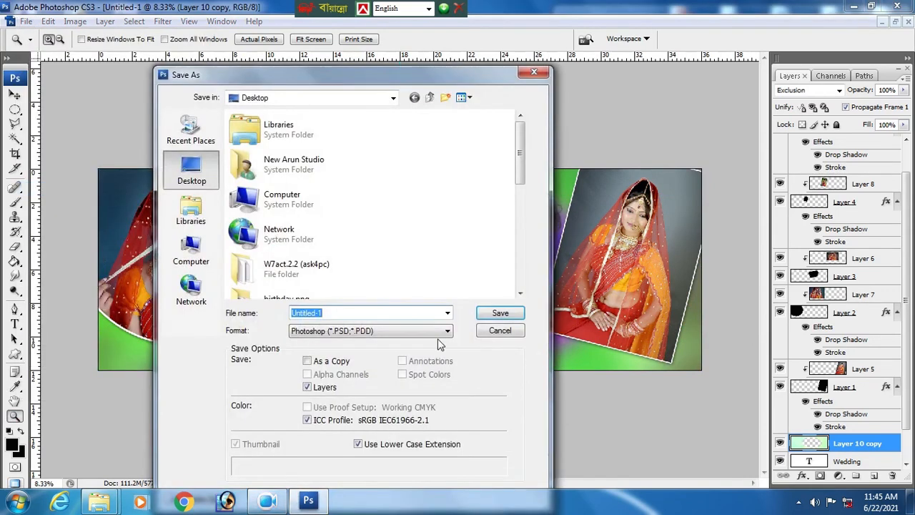
pyautogui.click(408, 331)
pyautogui.click(386, 395)
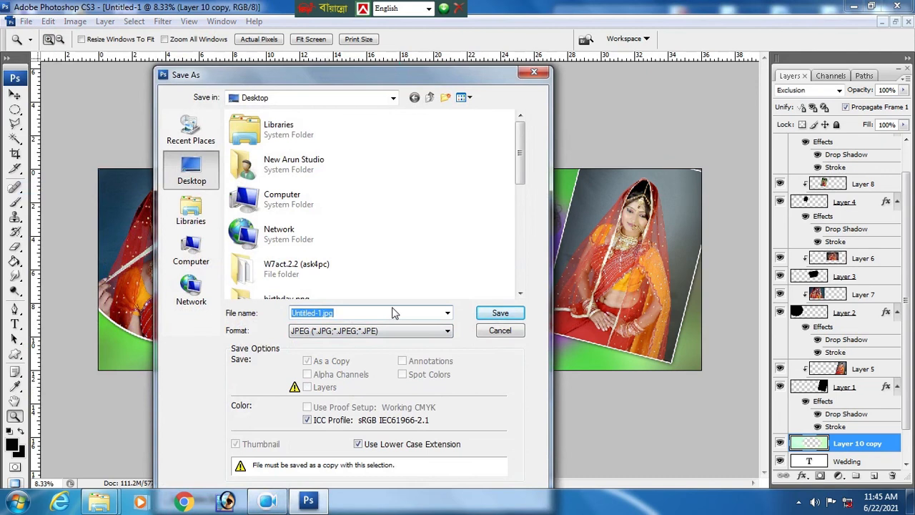
pyautogui.write('A')
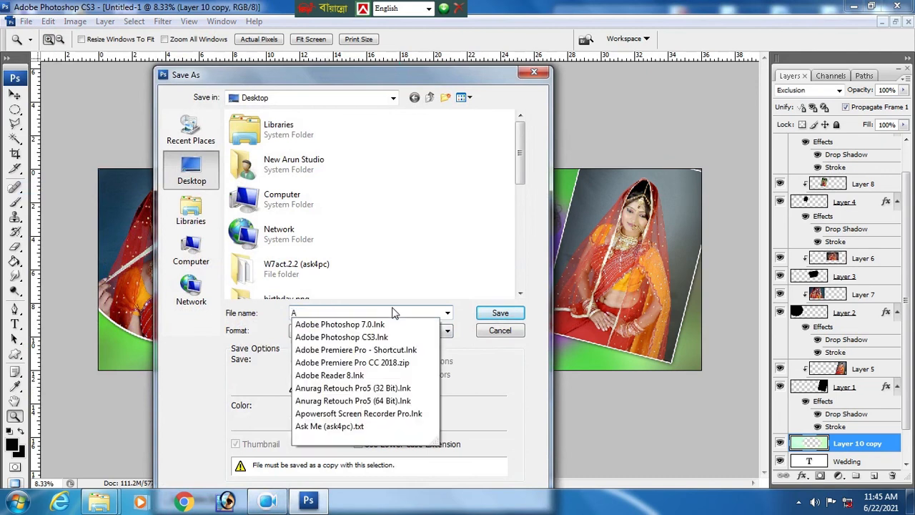
pyautogui.write('lbum Page')
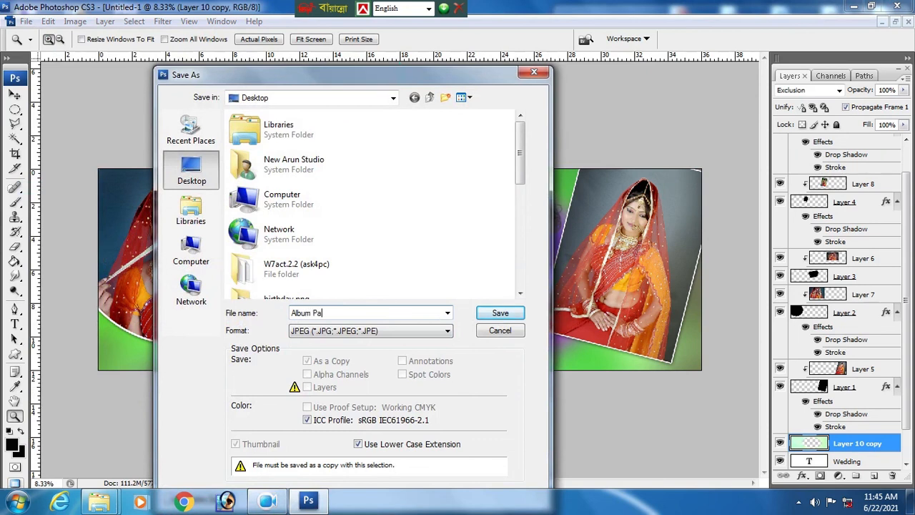
pyautogui.click(501, 313)
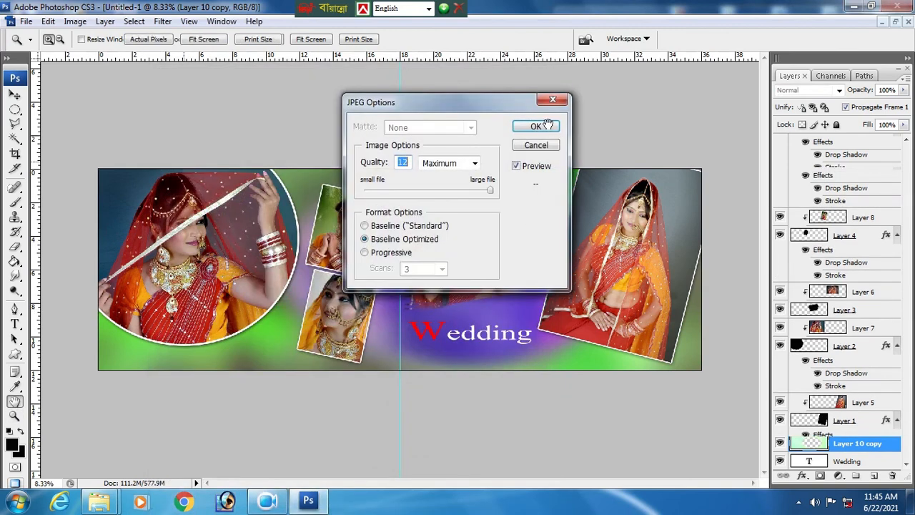
pyautogui.click(548, 125)
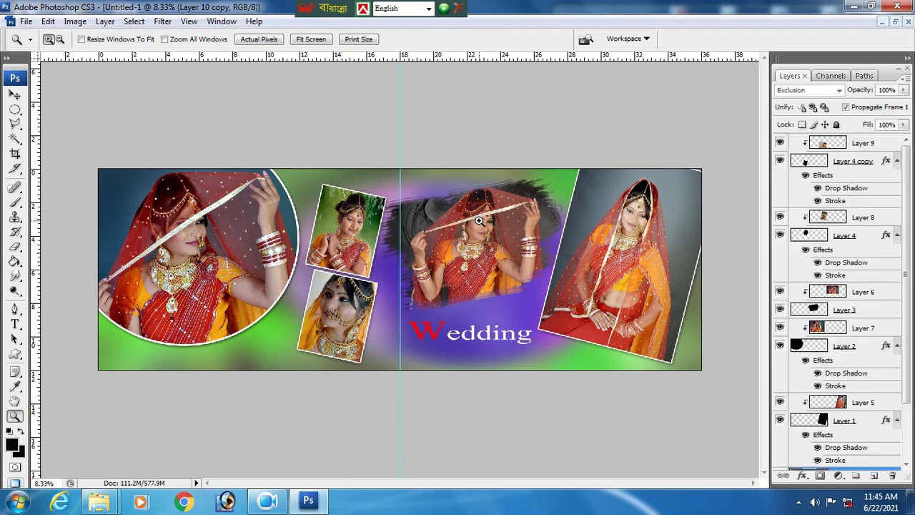
pyautogui.click(16, 96)
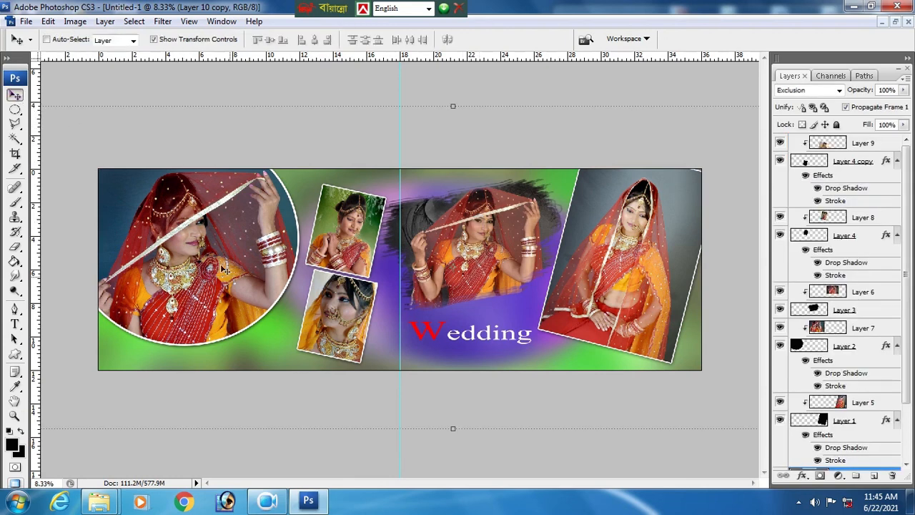
pyautogui.click(266, 504)
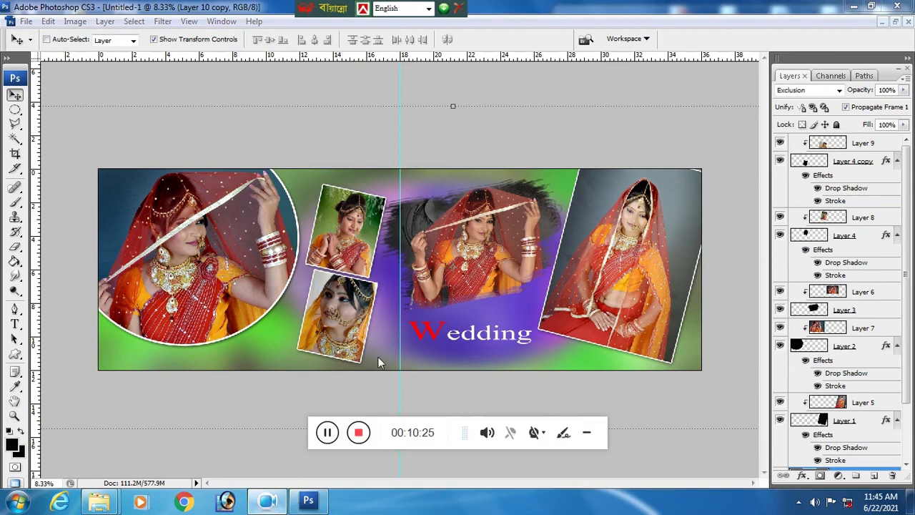